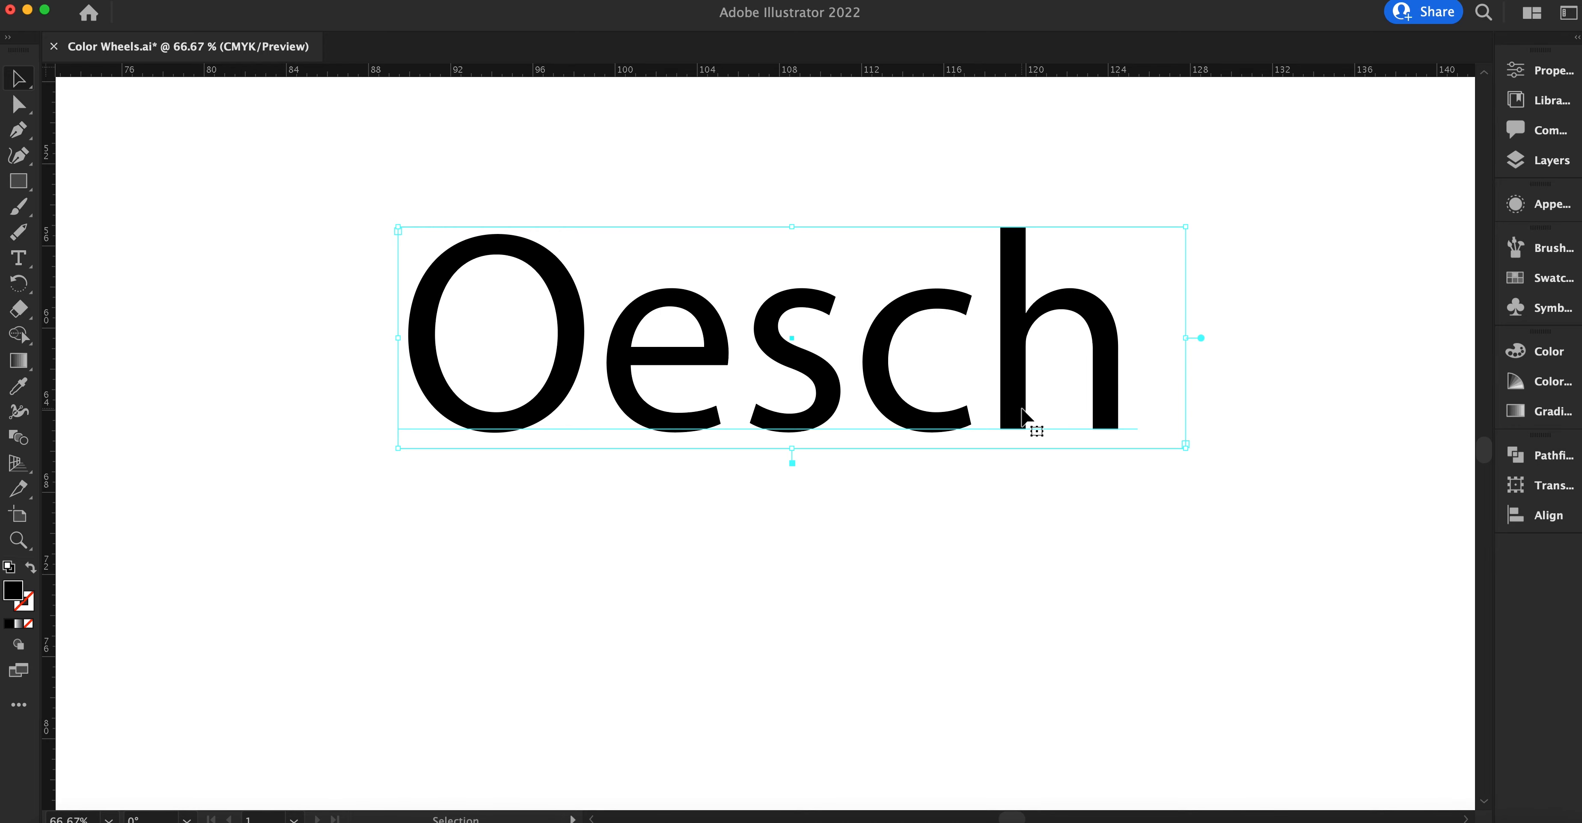
Step: Convert the text to outlines and ungroup it into individually selectable letters
right_click(1113, 362)
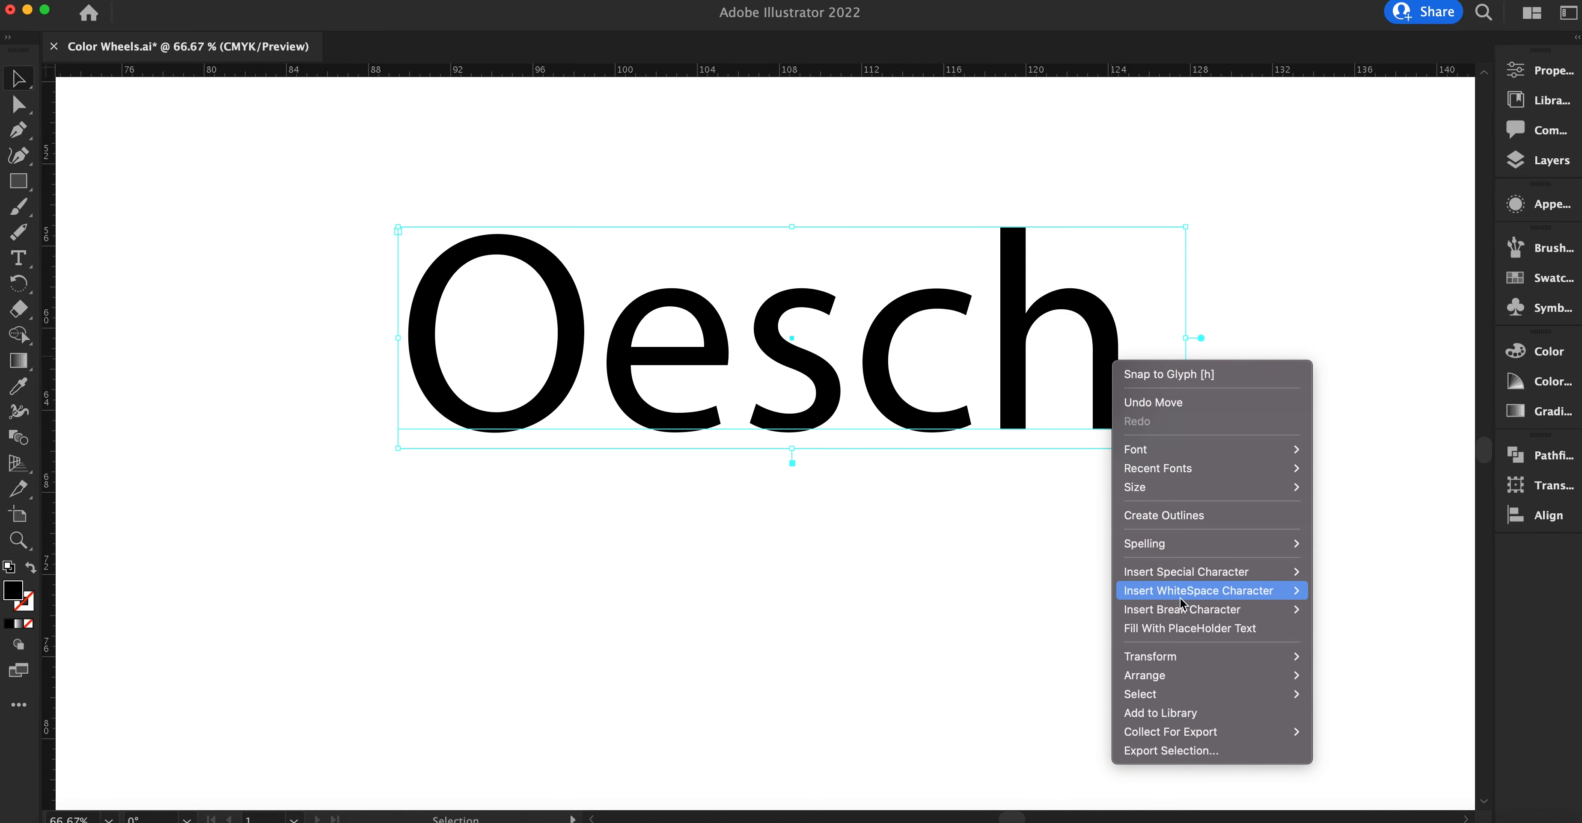
left_click(1196, 522)
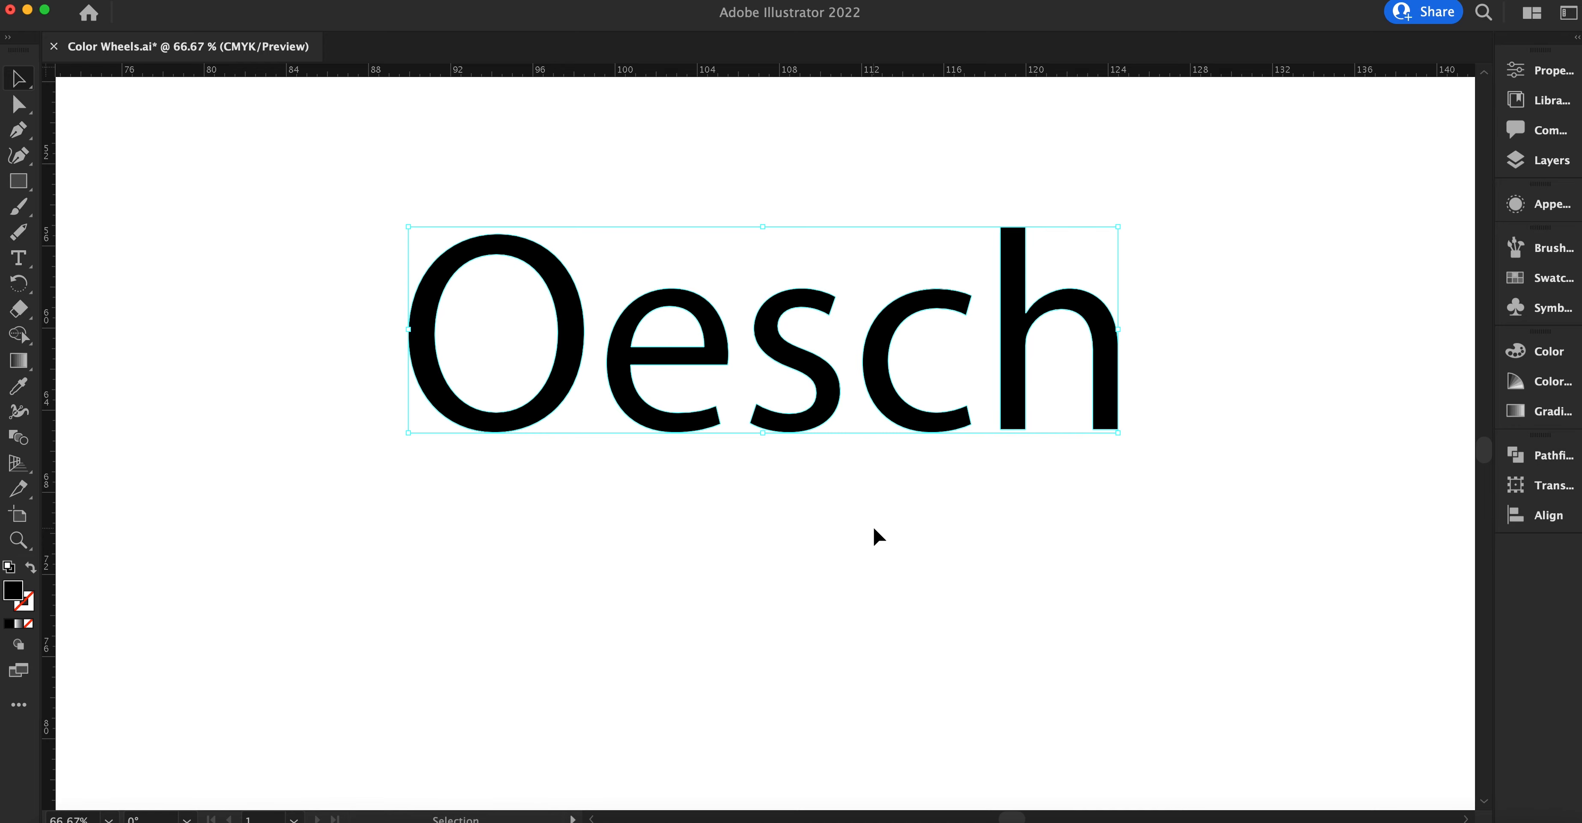
left_click(196, 7)
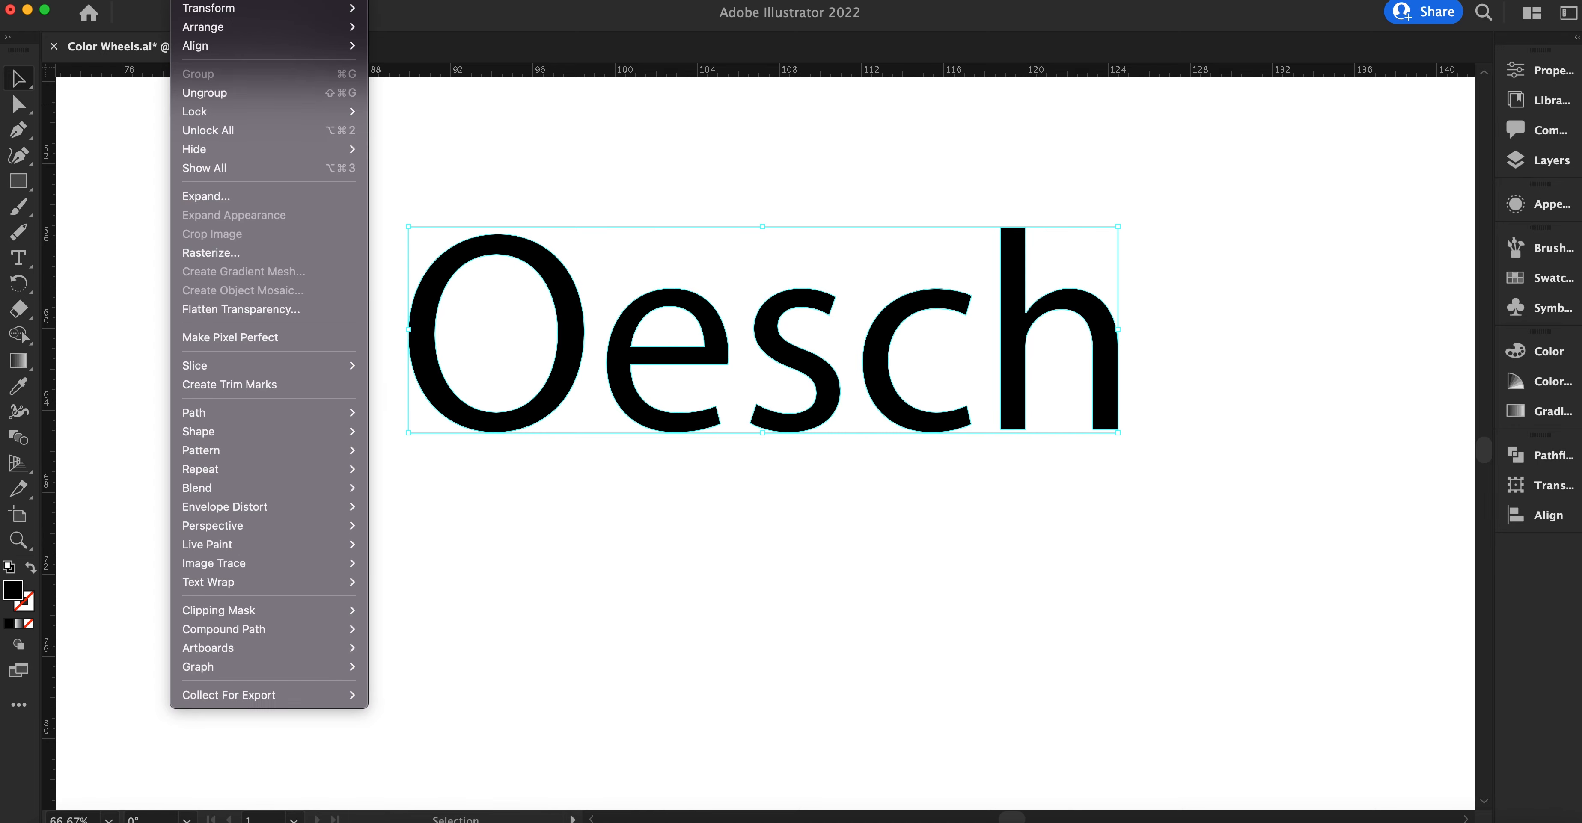
left_click(244, 196)
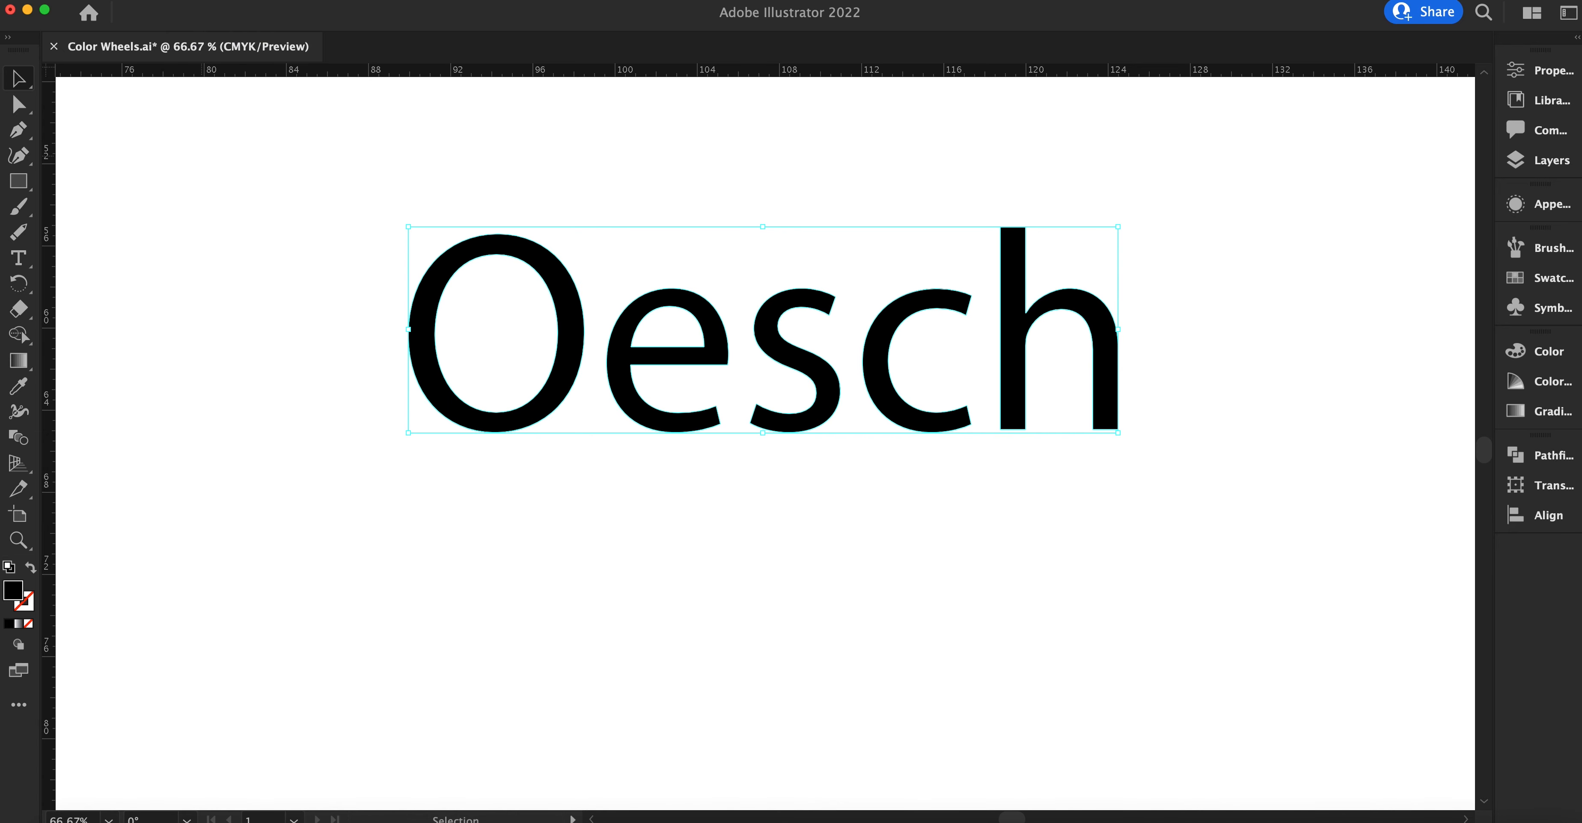
left_click(197, 3)
left_click(222, 92)
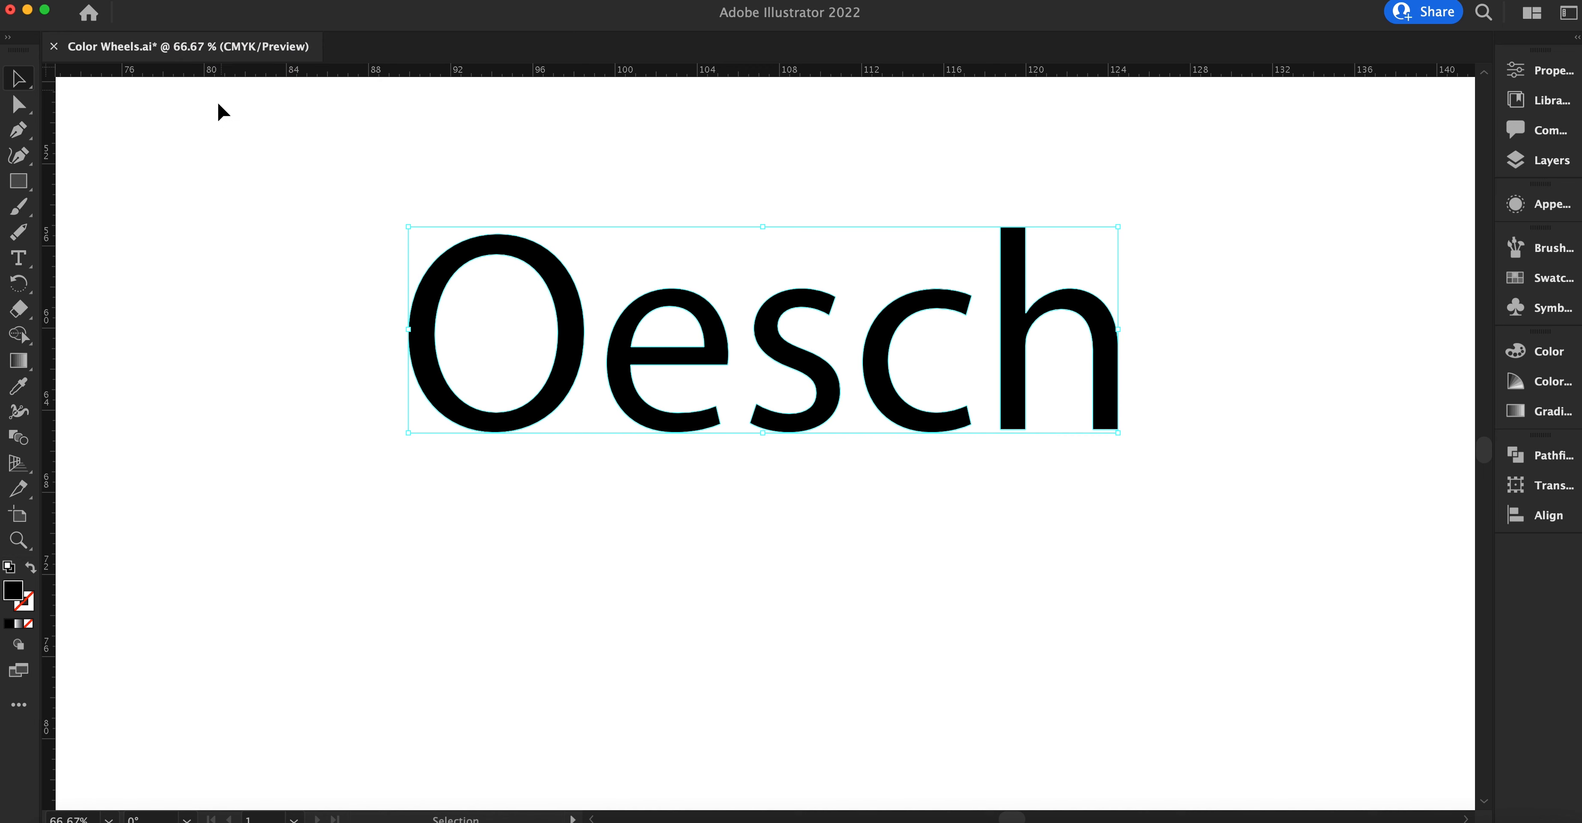
left_click(303, 335)
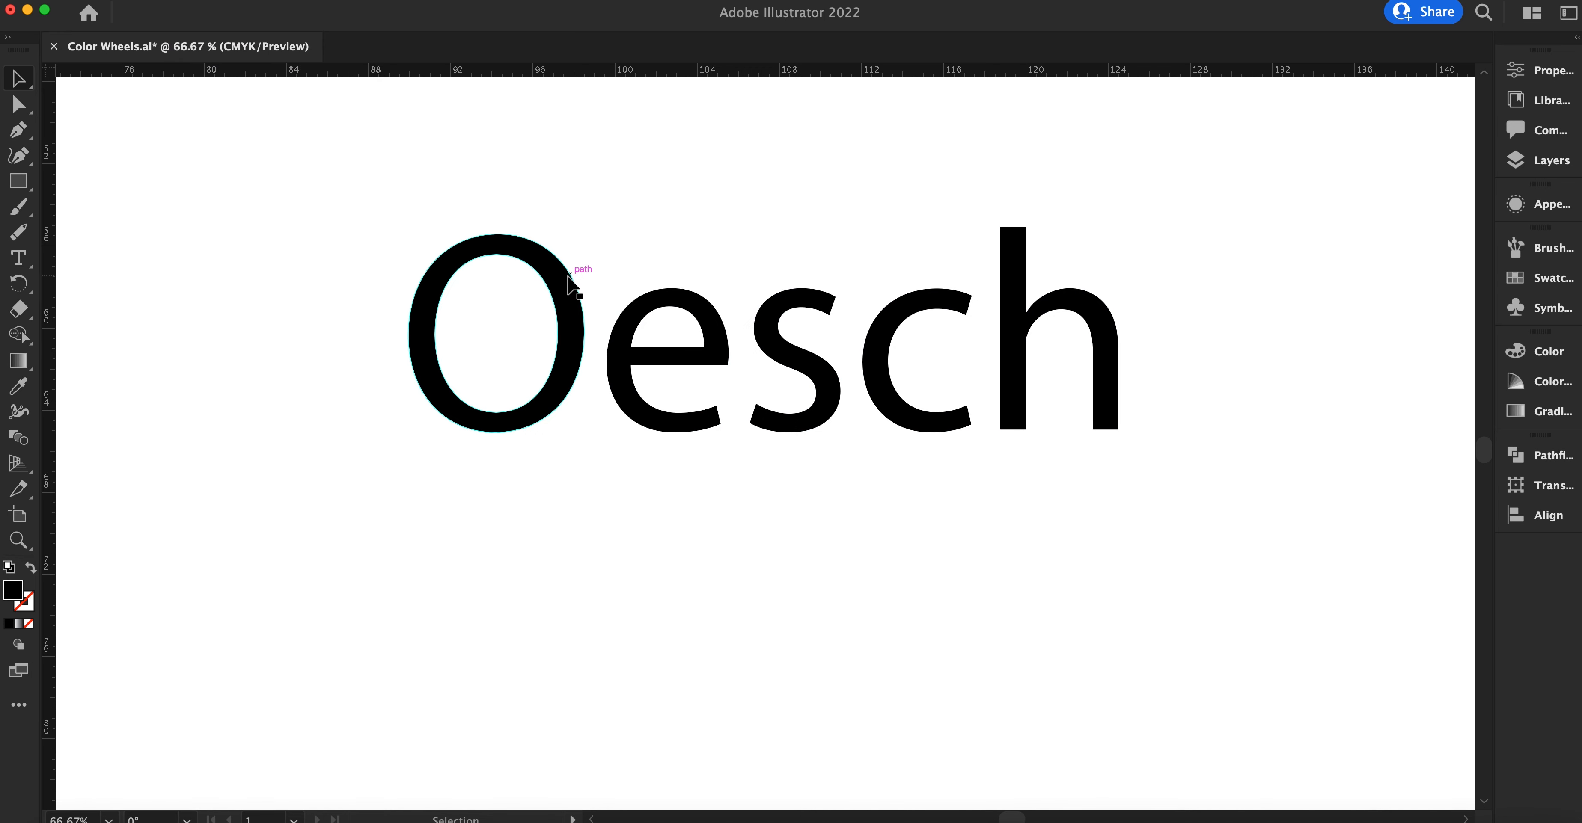
left_click(571, 316)
left_click(709, 340)
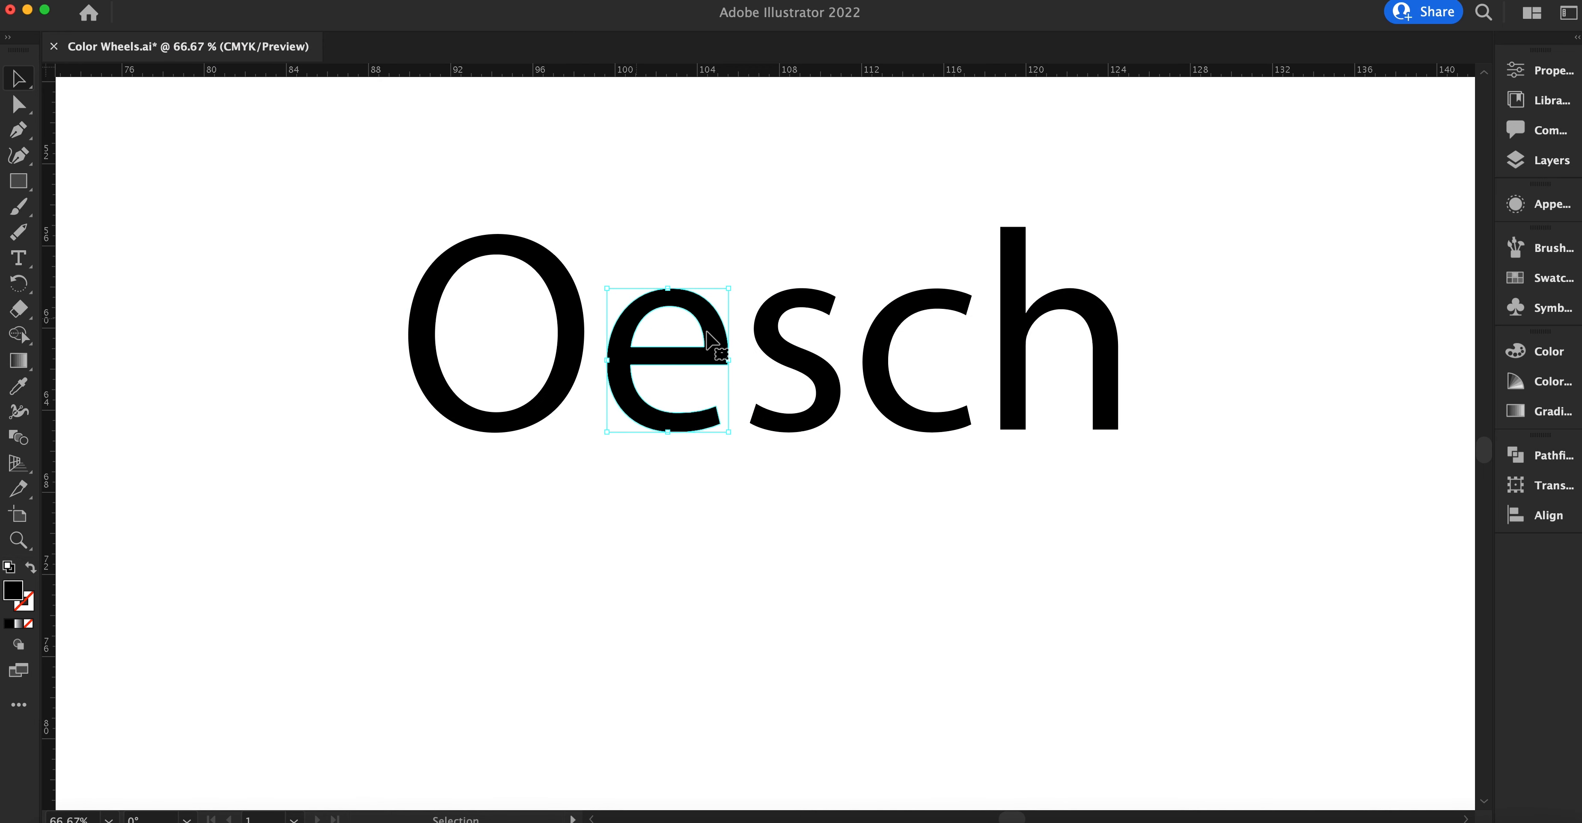
left_click(773, 326)
left_click(889, 354)
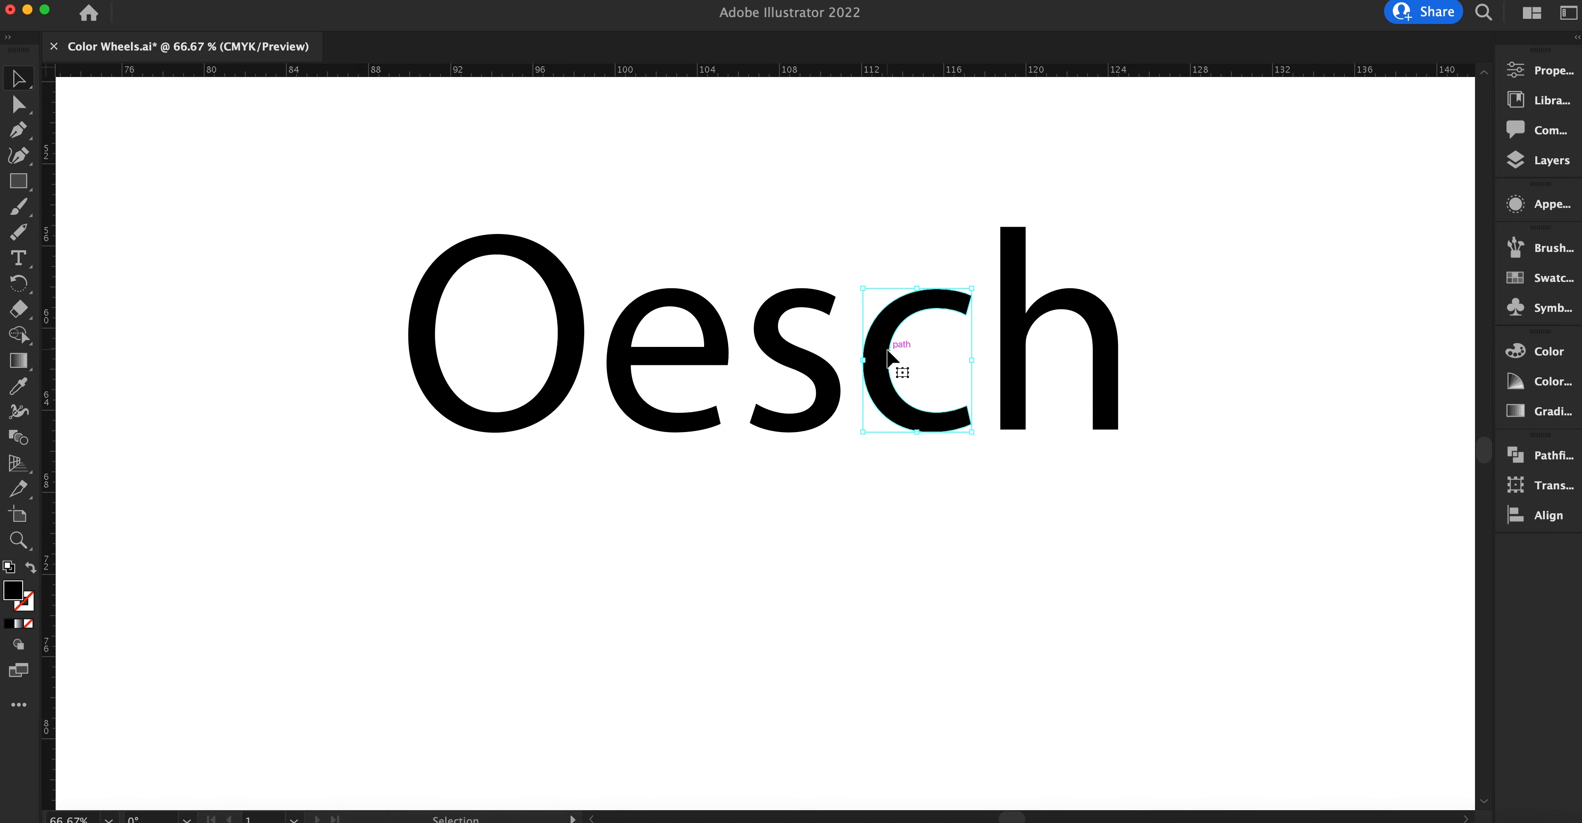
left_click(569, 271)
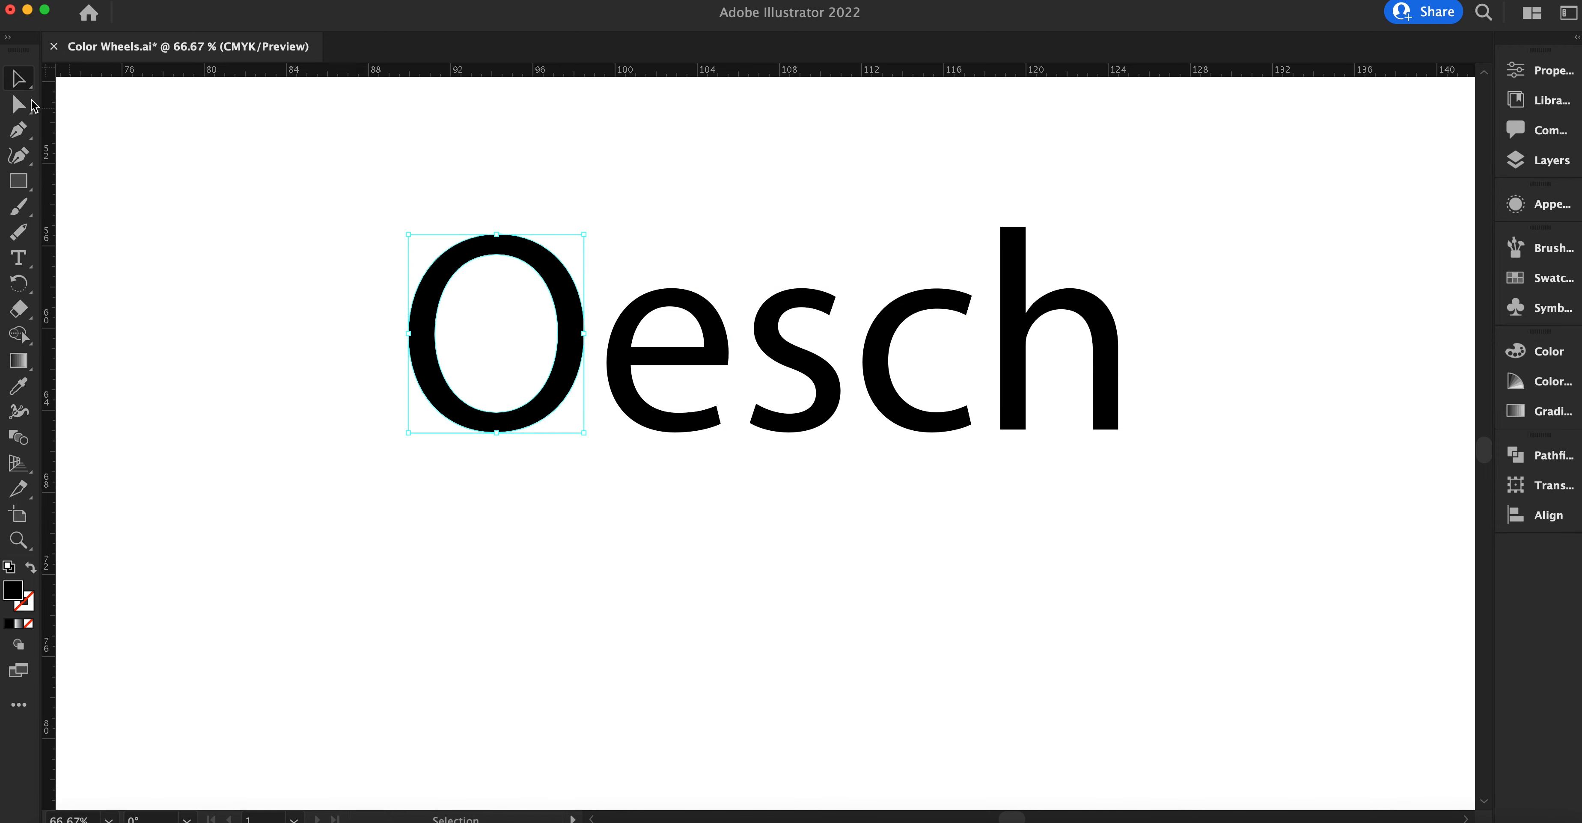
key("p")
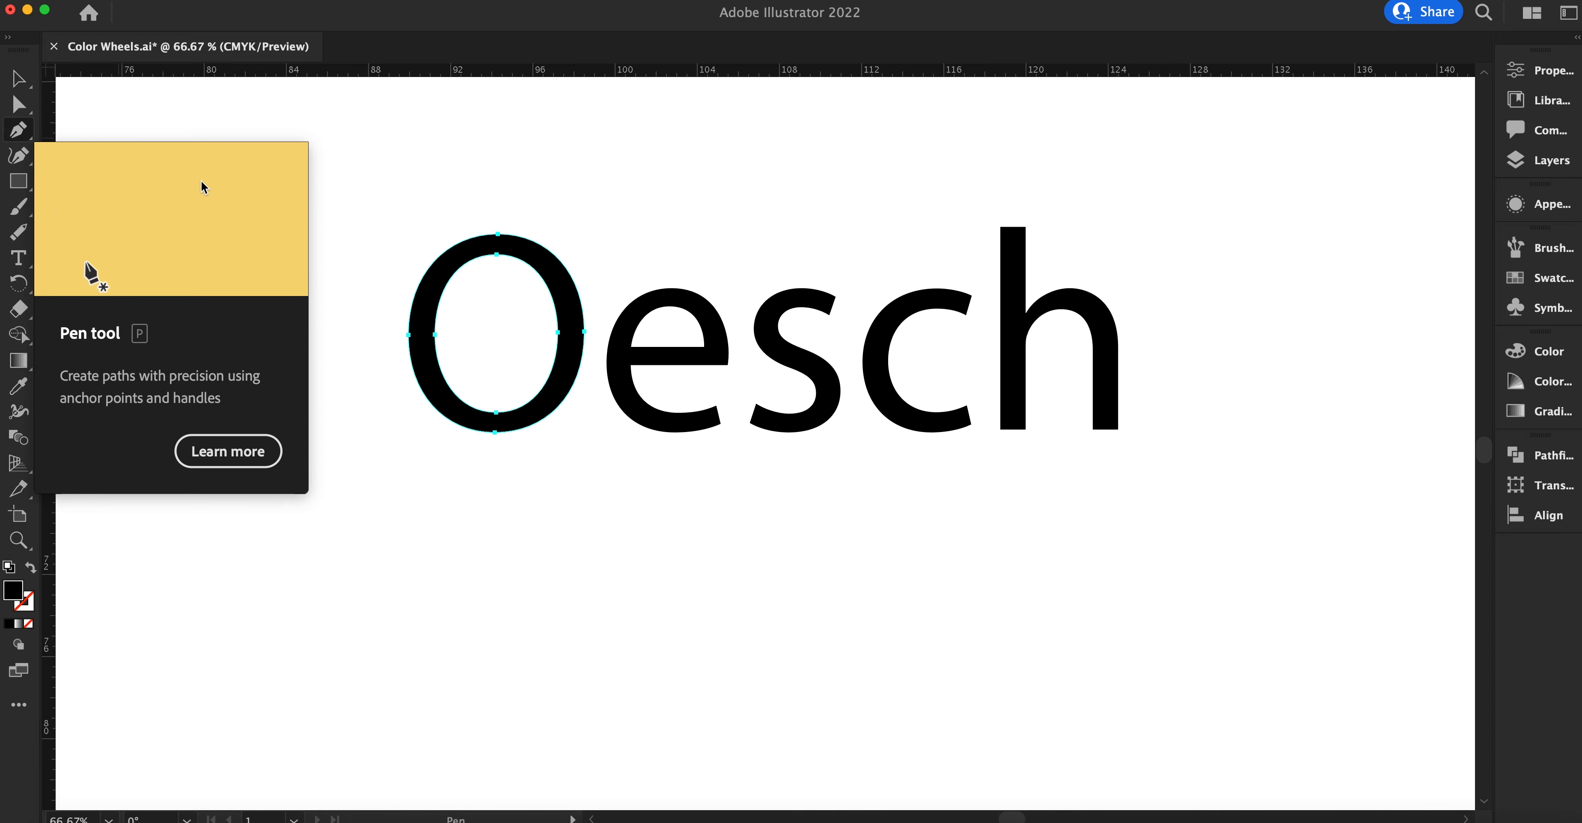
left_click(497, 234)
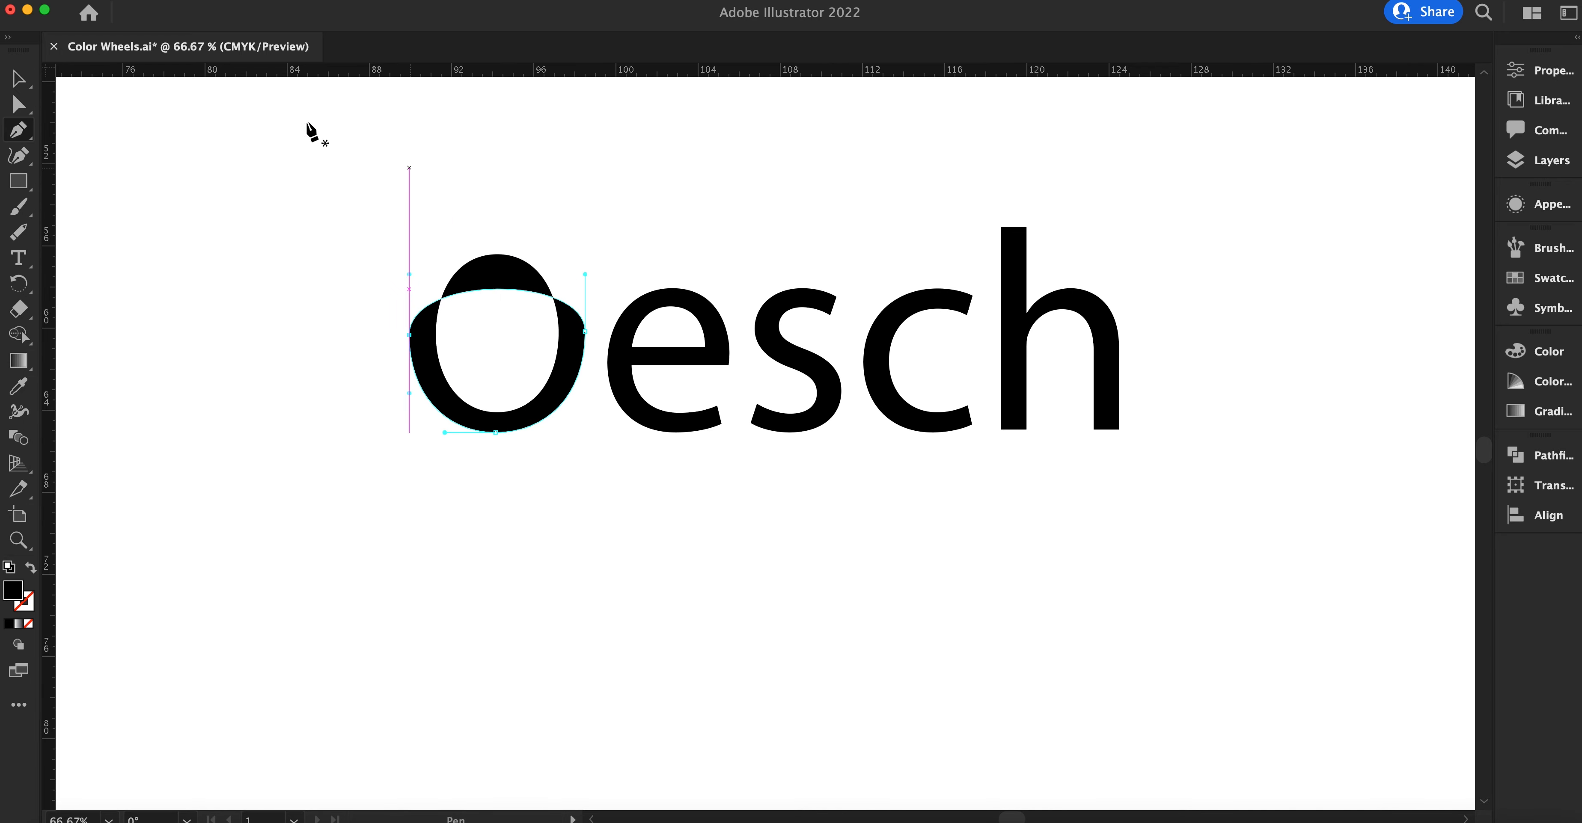
key("super+z")
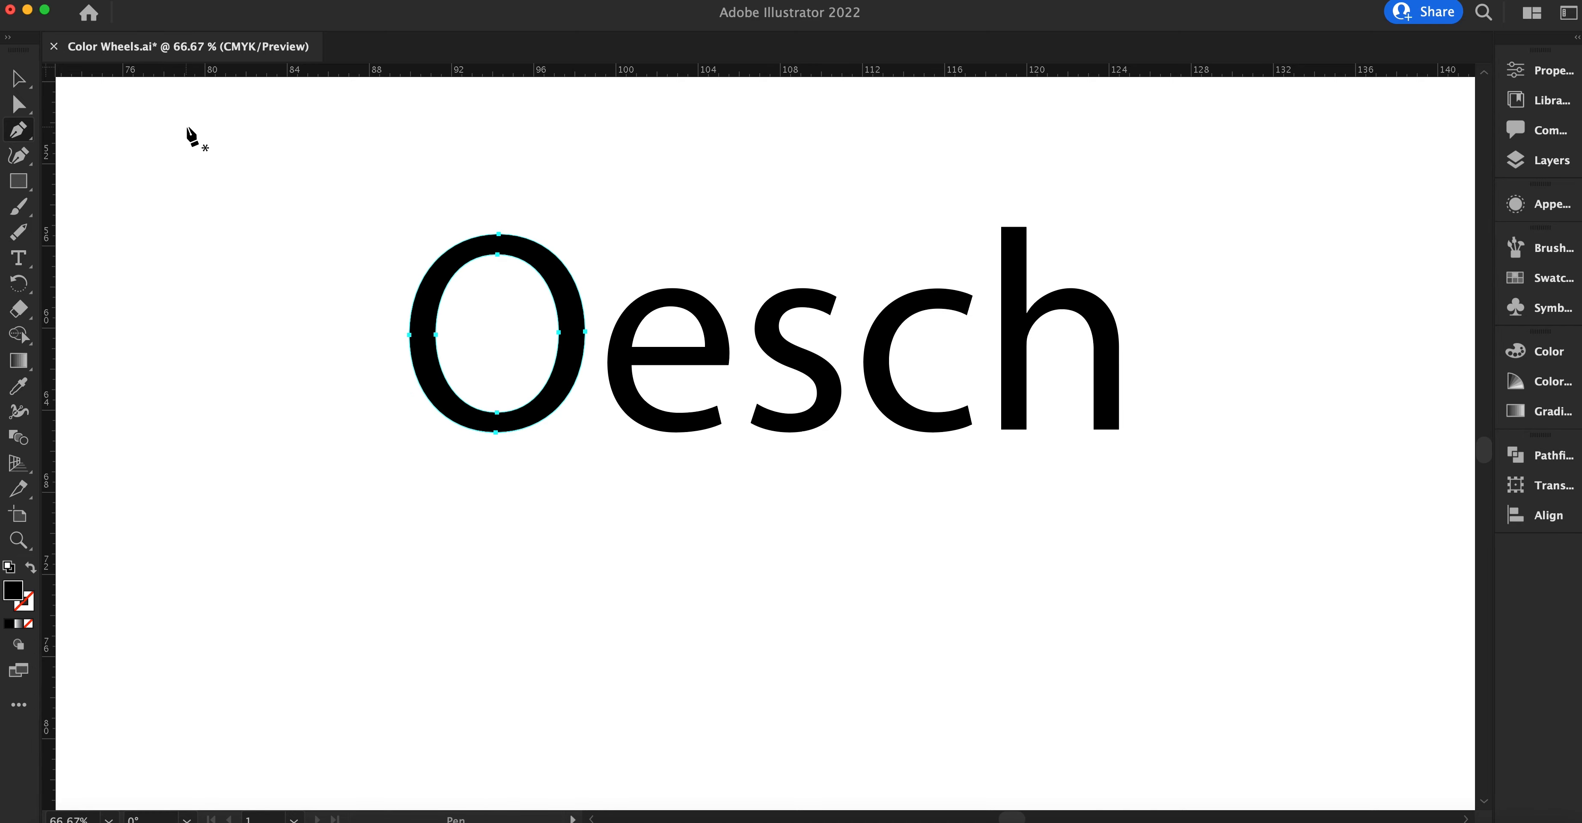
Step: Add four anchor points to the outer outline of the letter O, one on each diagonal part of the curve
left_click(31, 135)
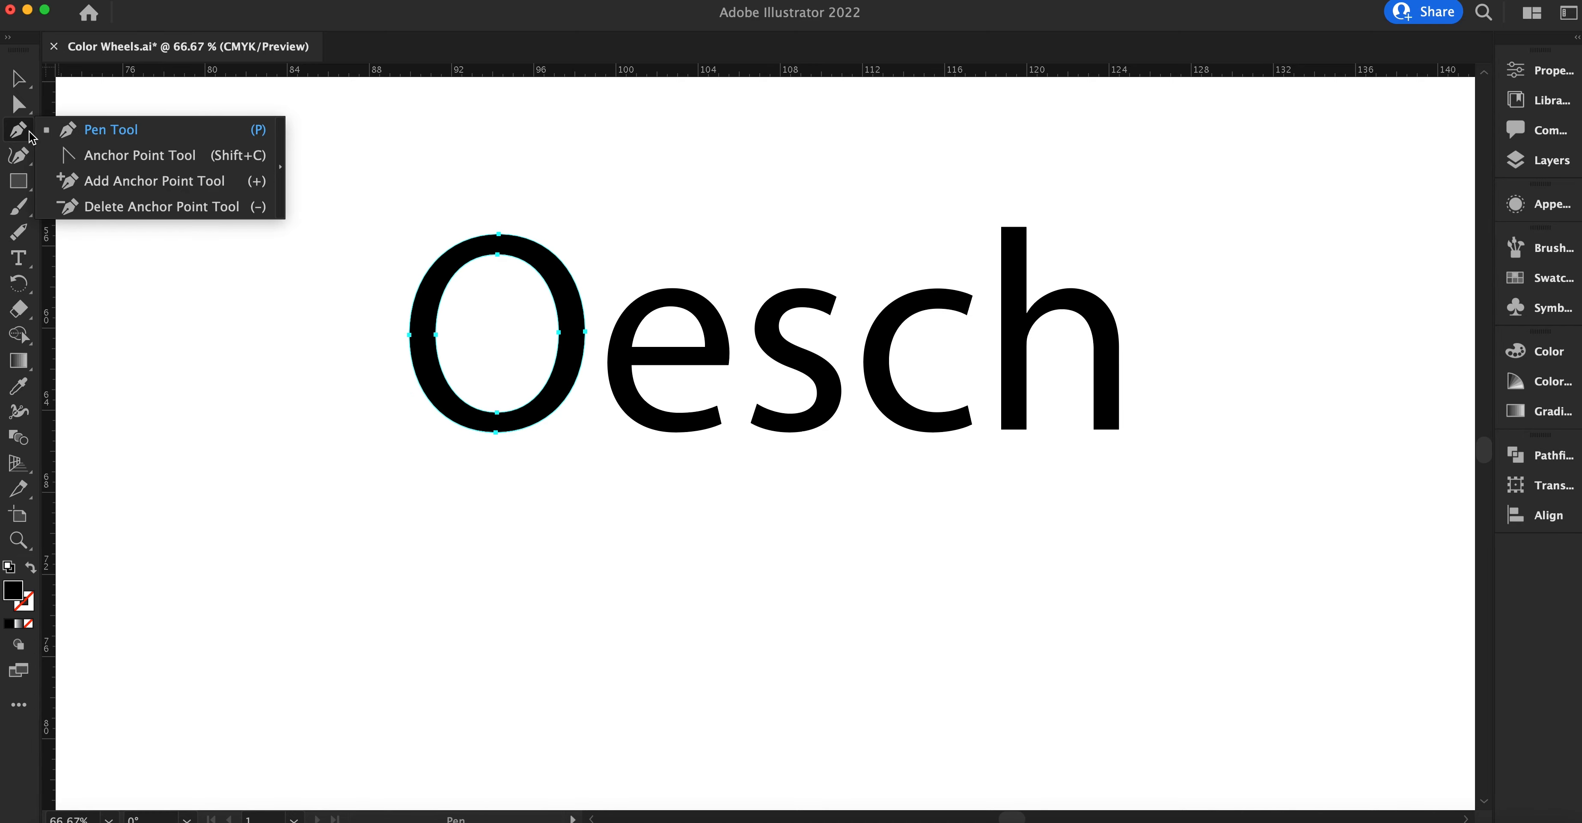
left_click(110, 184)
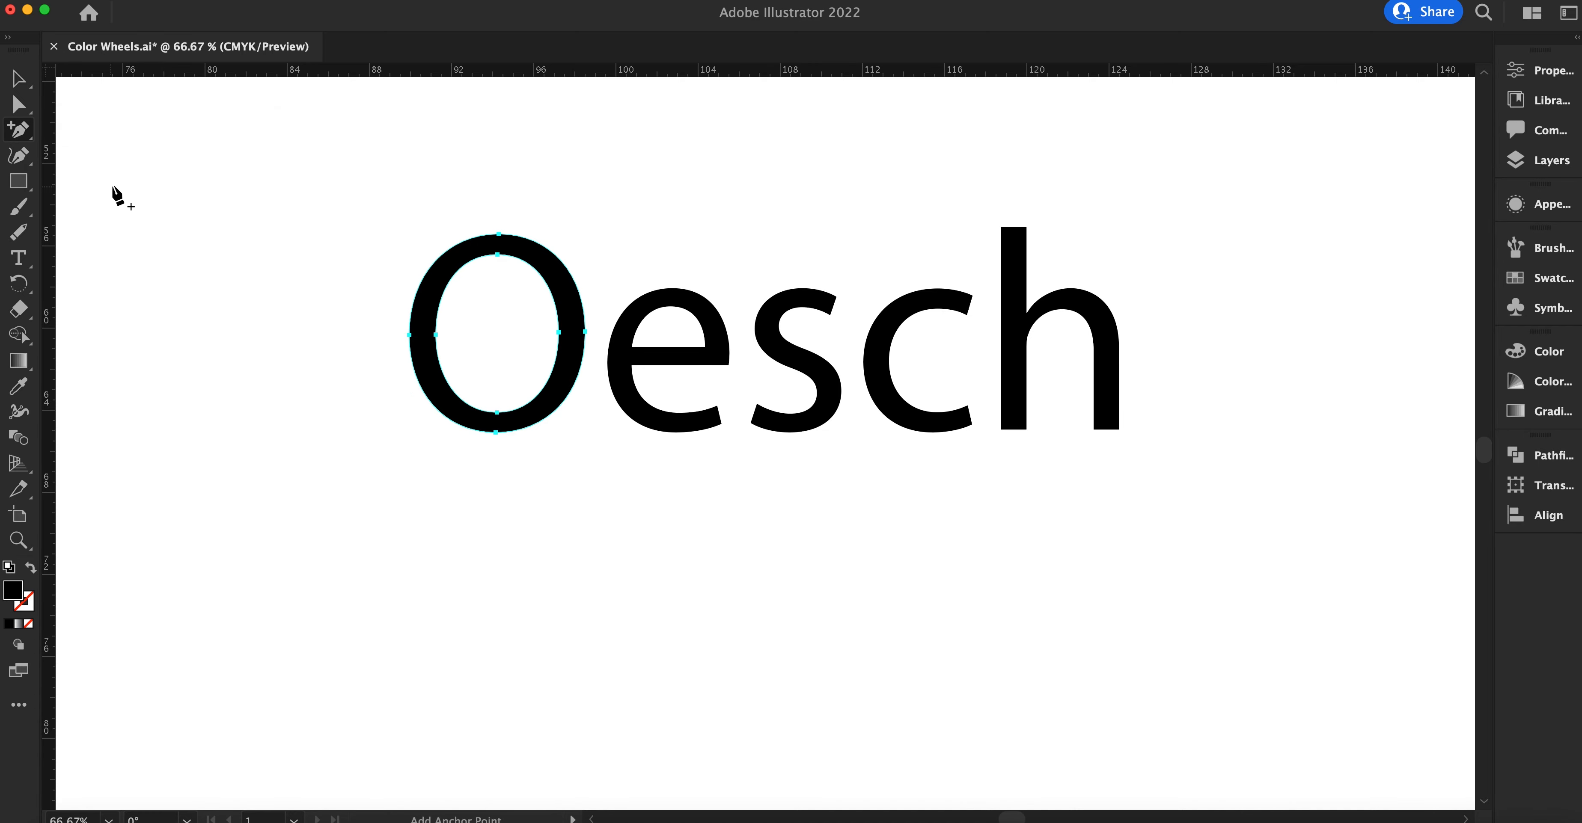
left_click(428, 269)
left_click(571, 272)
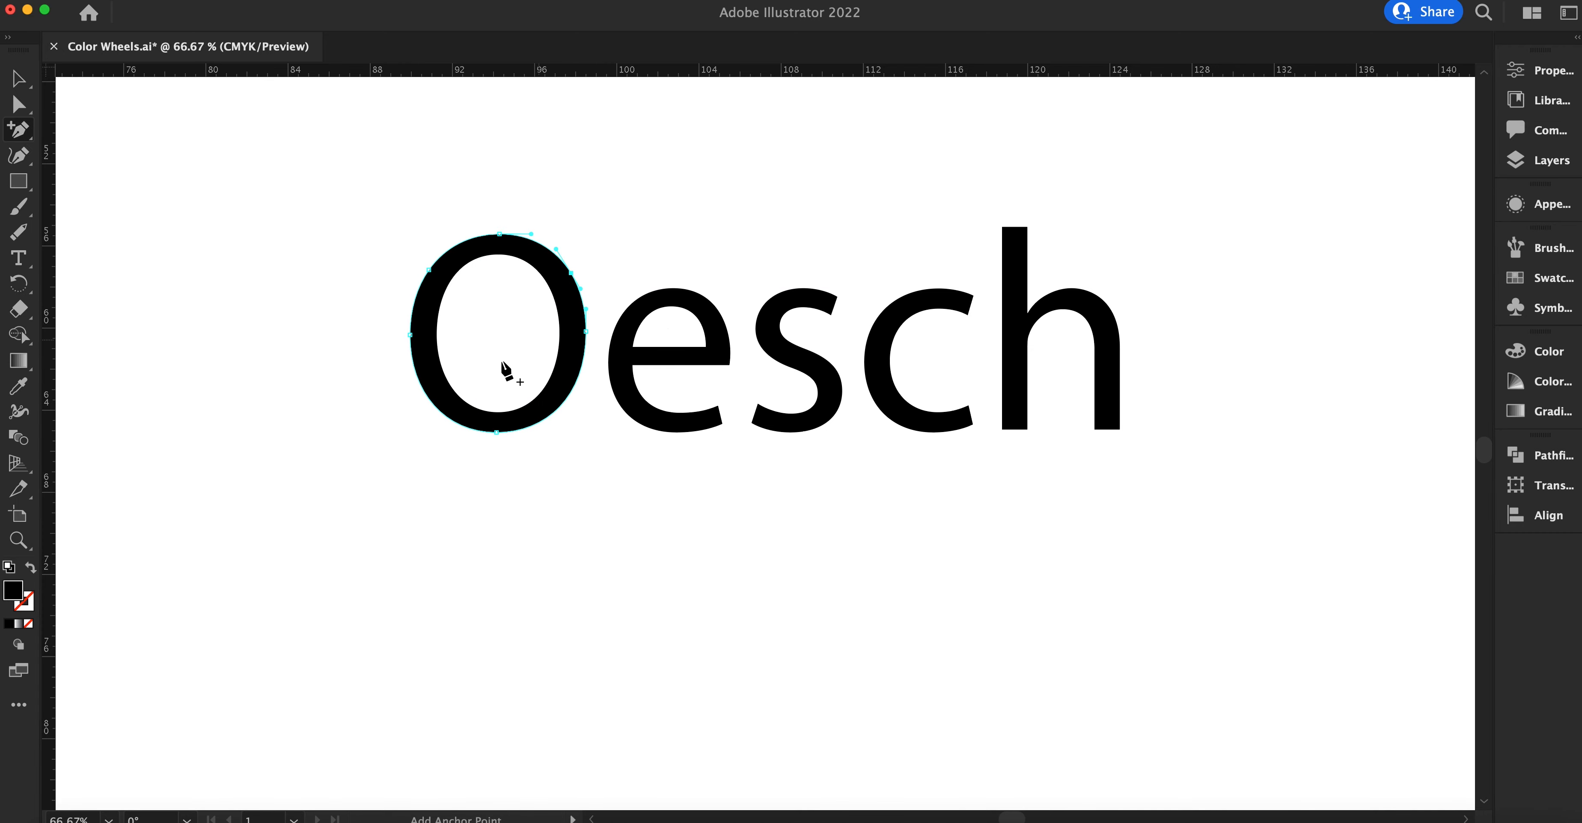
left_click(426, 396)
left_click(563, 403)
Step: Reshape the outer outline of the O by pulling the direction handles at its upper-left, upper-right and bottom anchor points outward
left_click(18, 105)
left_click_drag(433, 268, 436, 221)
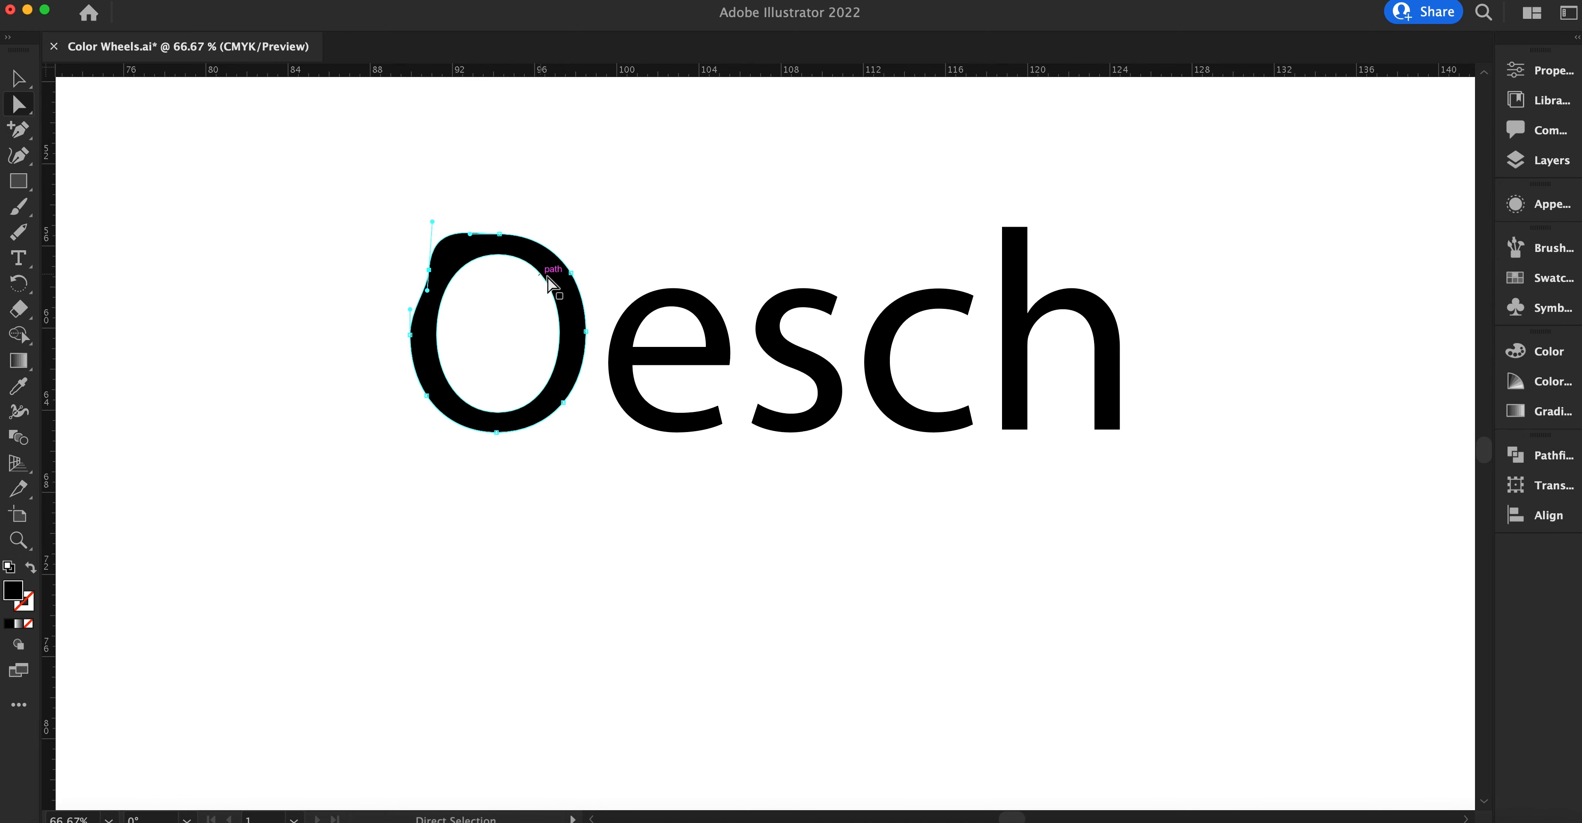
left_click(571, 273)
left_click_drag(555, 249, 583, 236)
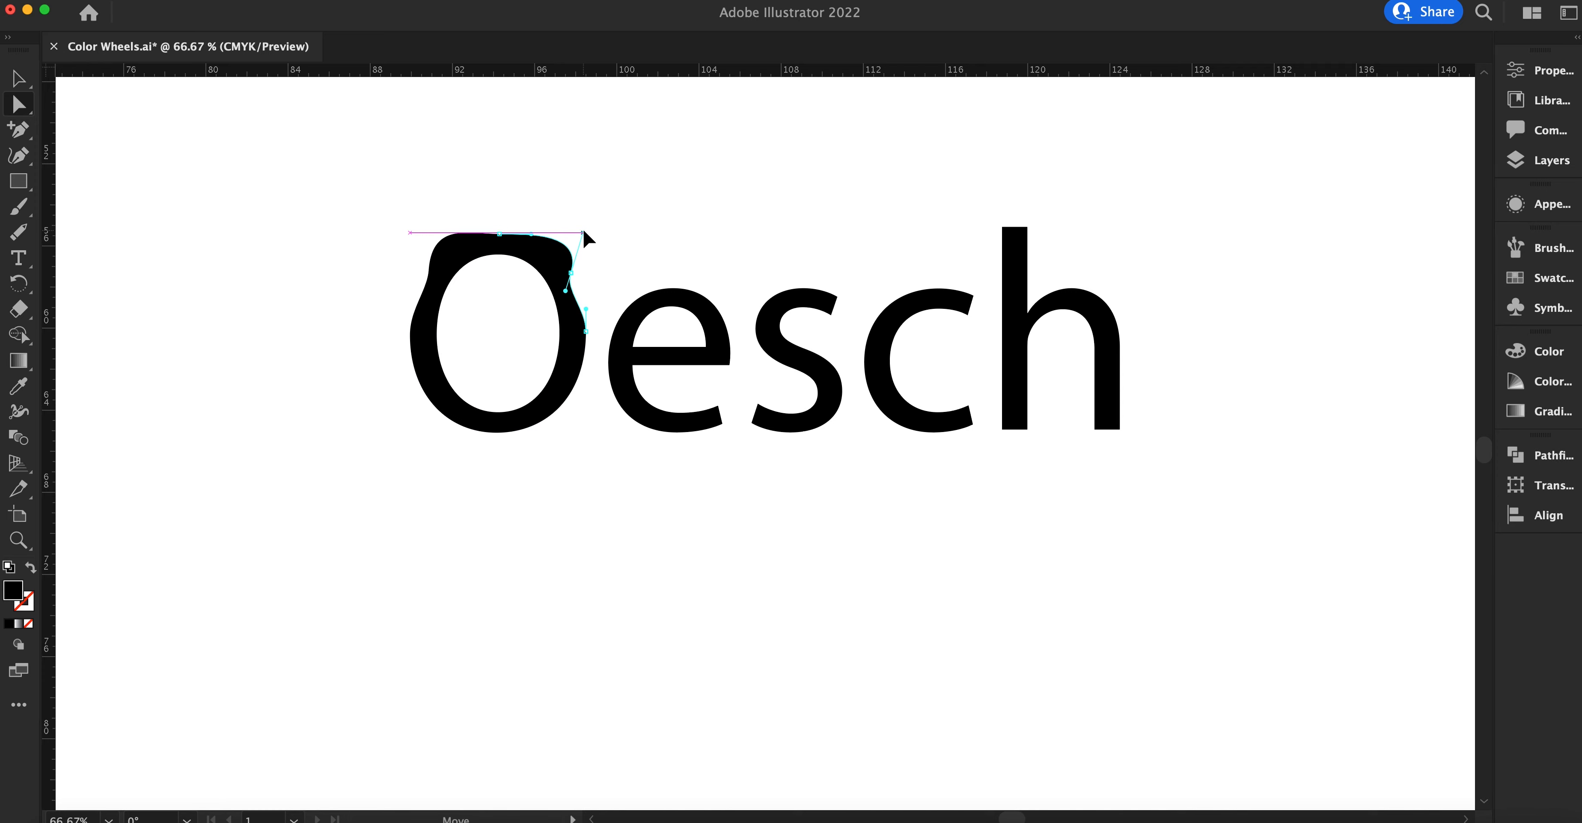
left_click(494, 433)
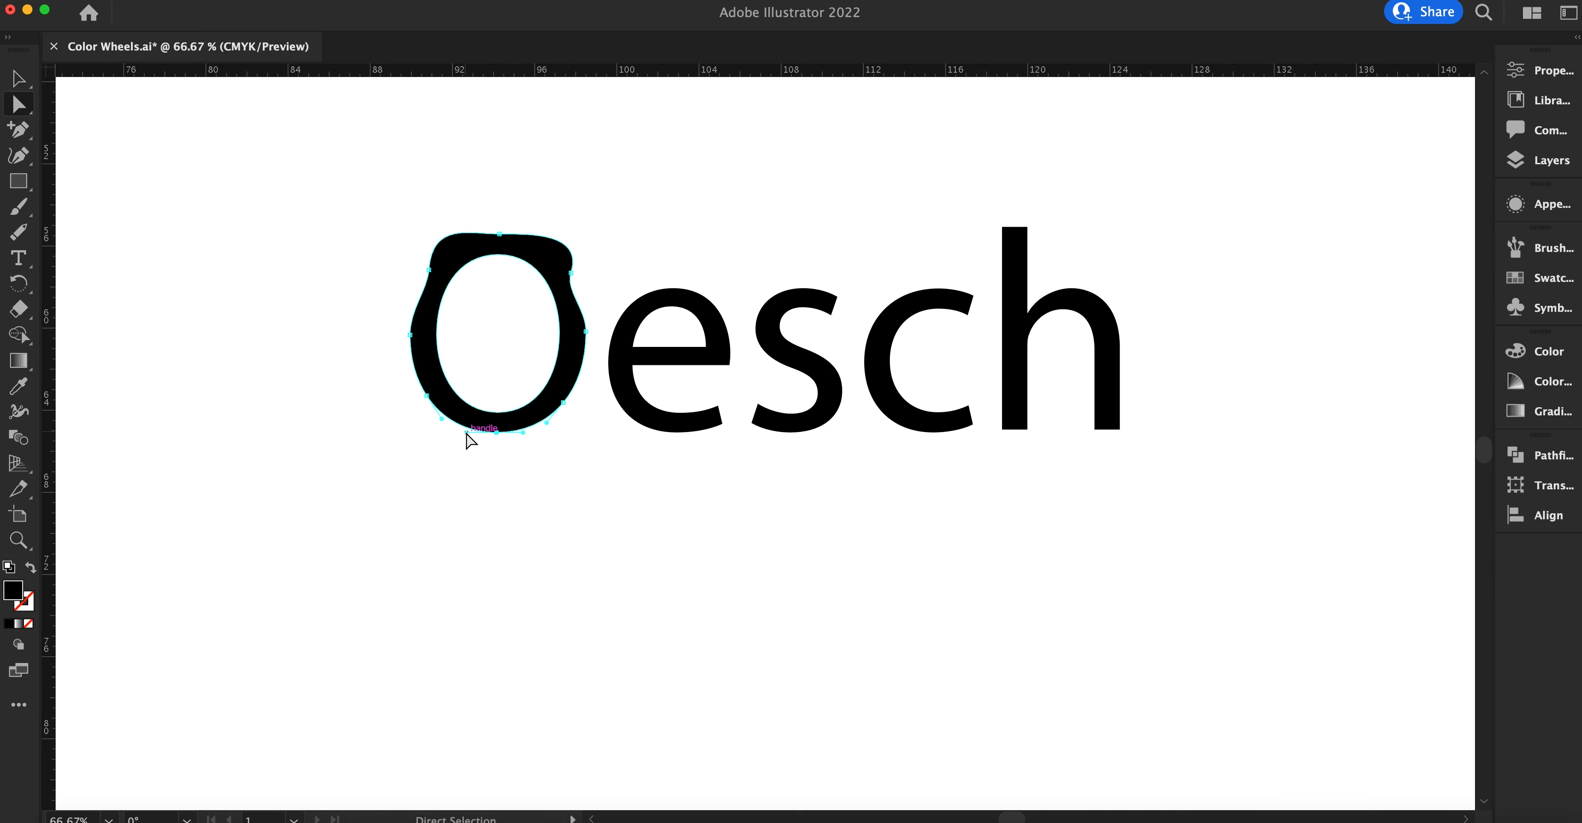
left_click_drag(466, 433, 461, 461)
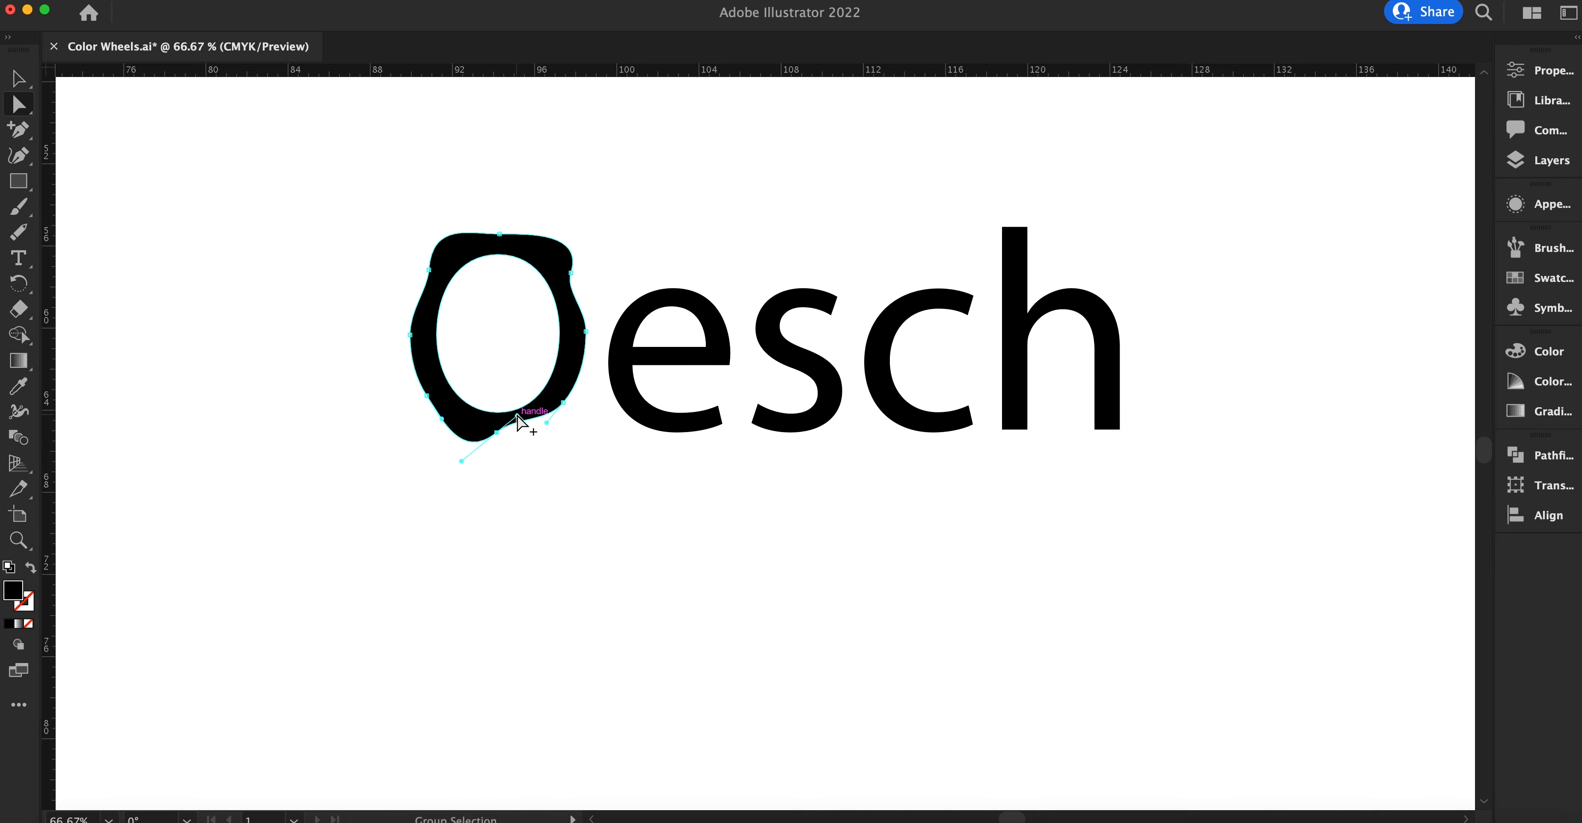
left_click_drag(516, 417, 523, 459)
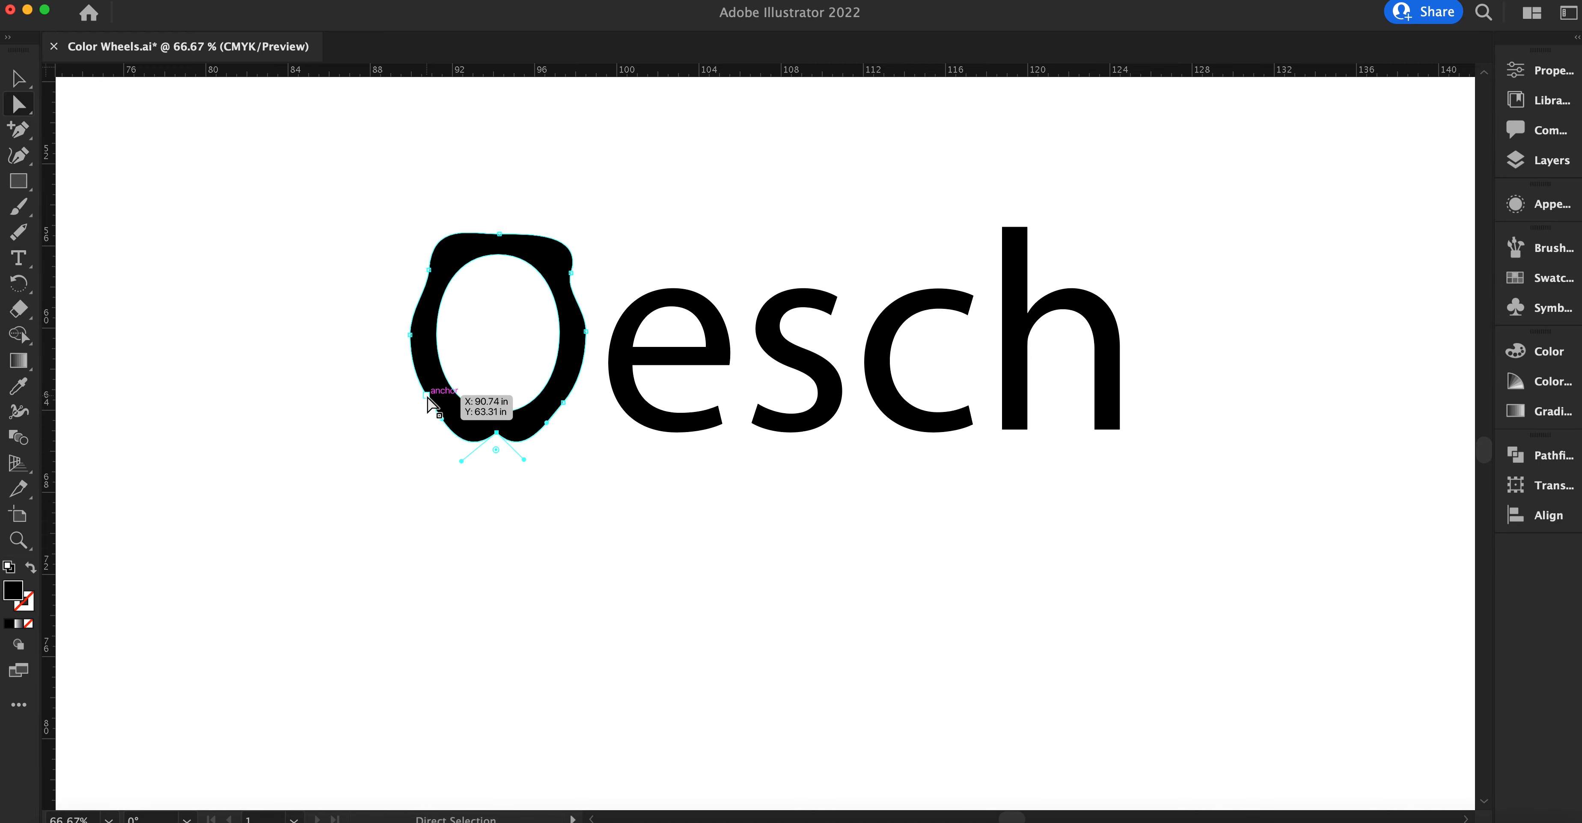
Step: Delete all the outlined letters from the canvas
left_click(682, 567)
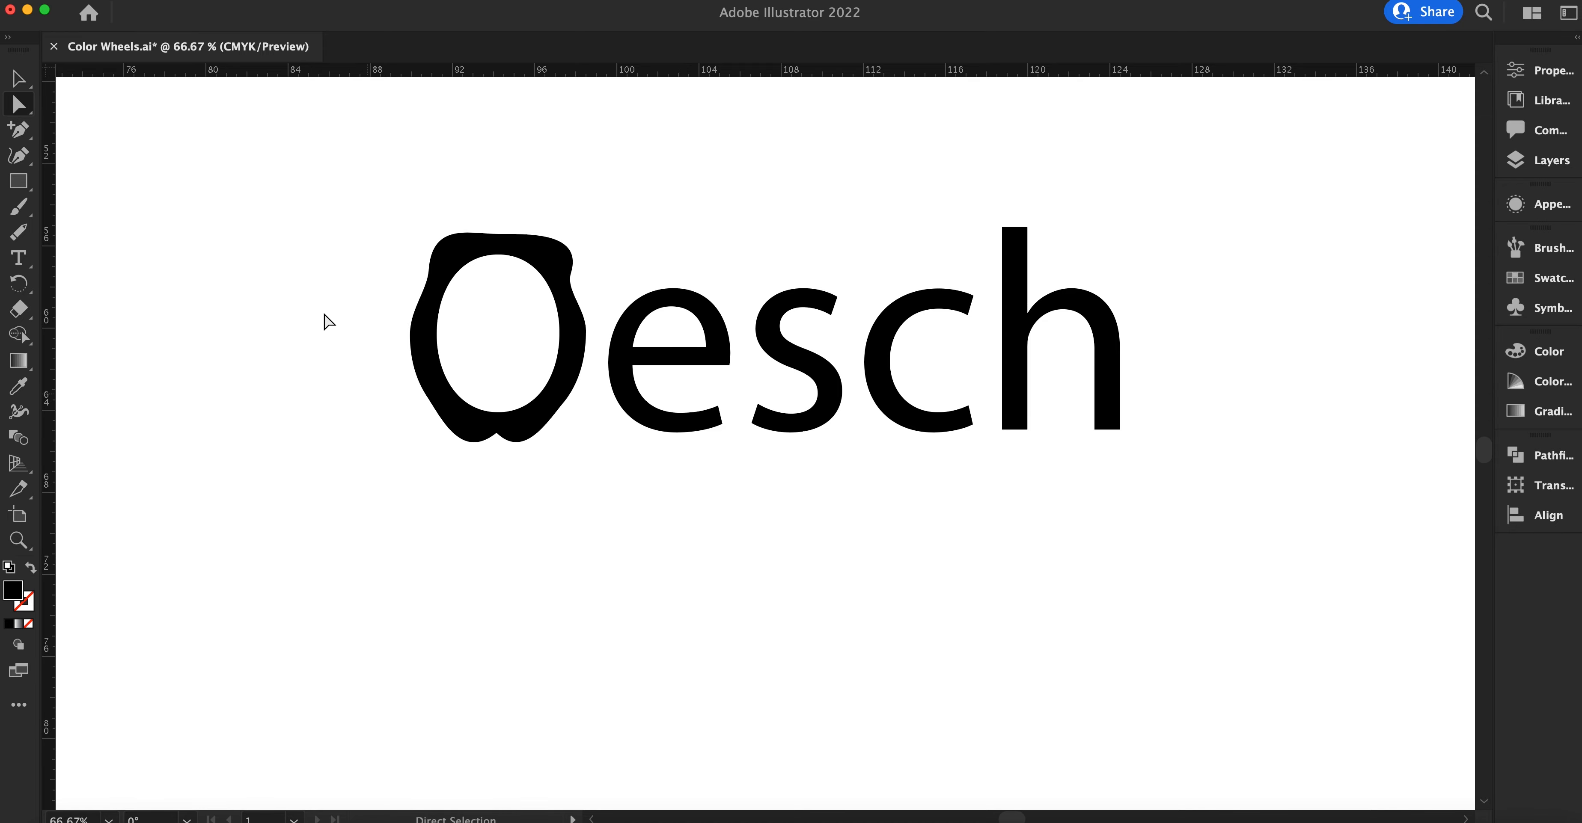
left_click_drag(377, 196, 1190, 506)
key("Delete")
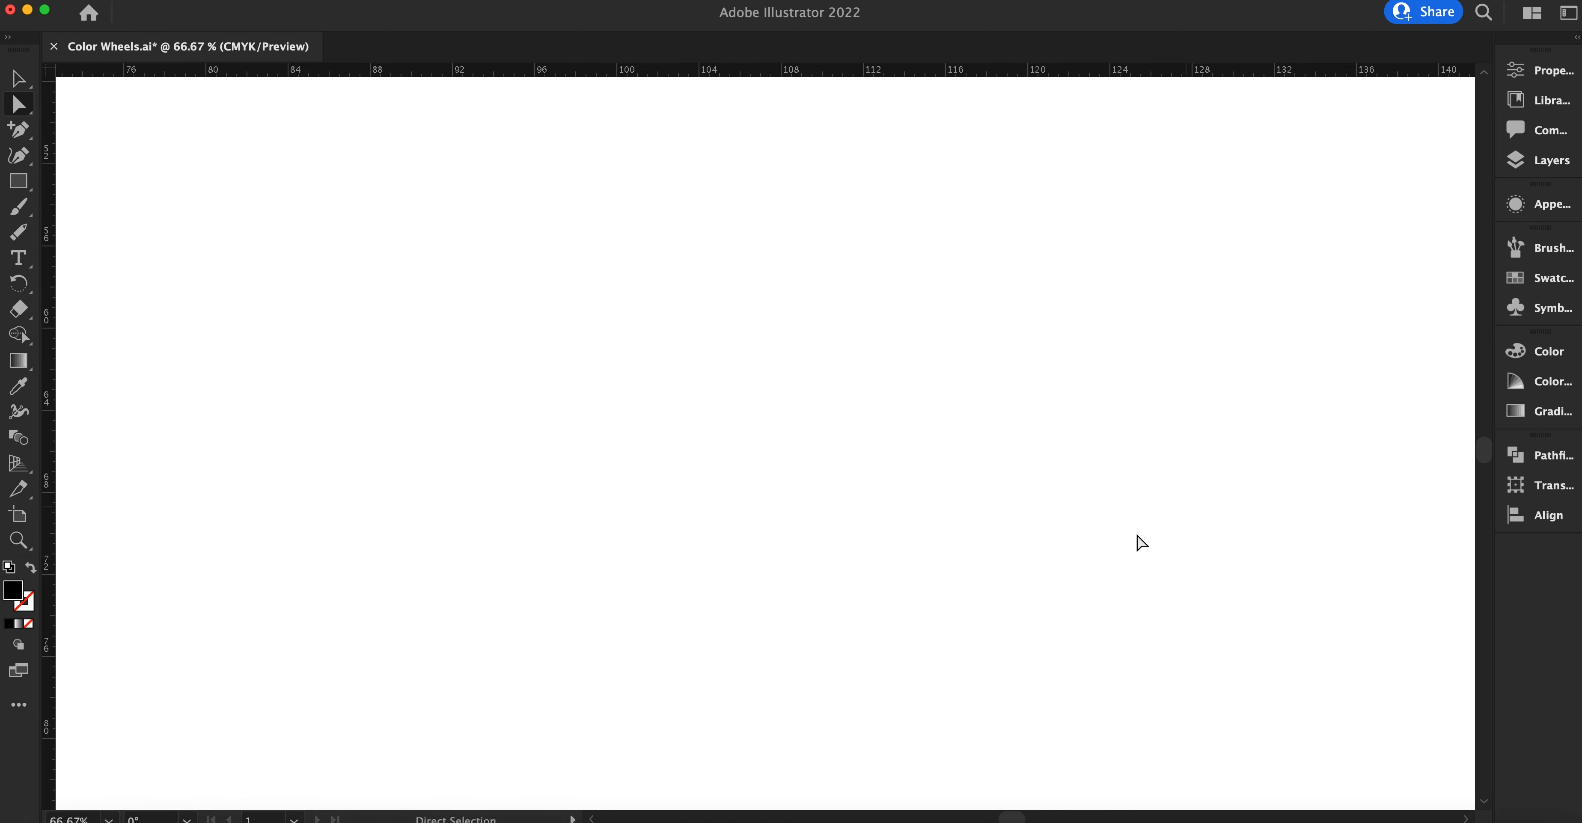
Step: Create a new area text frame with the same name in capital letters and widen it until the whole word fits
key("t")
left_click_drag(416, 229, 1135, 522)
type("Oe")
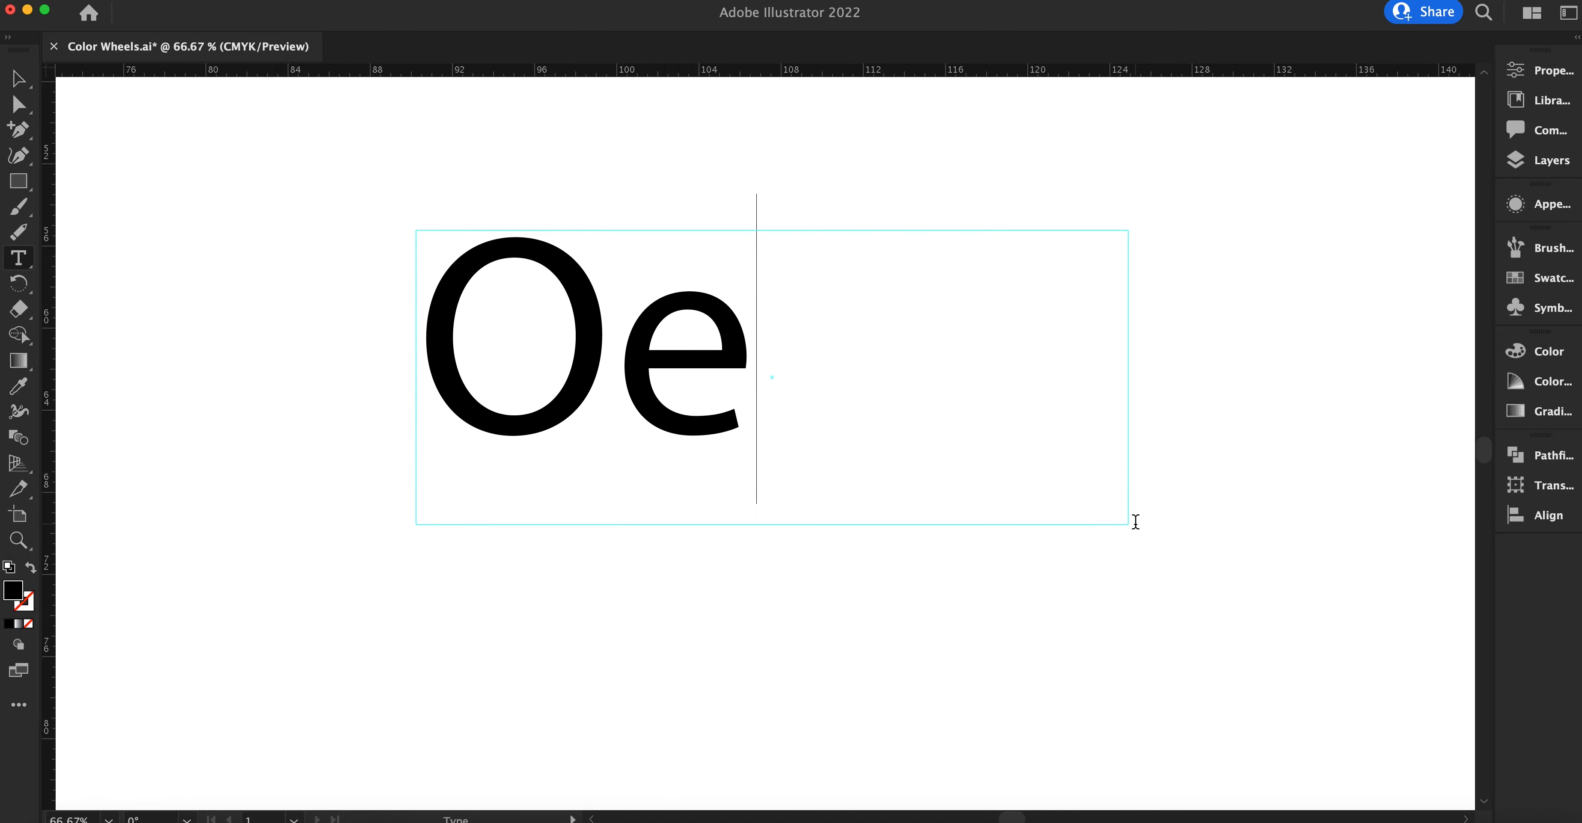
key("BackSpace")
type("ESC")
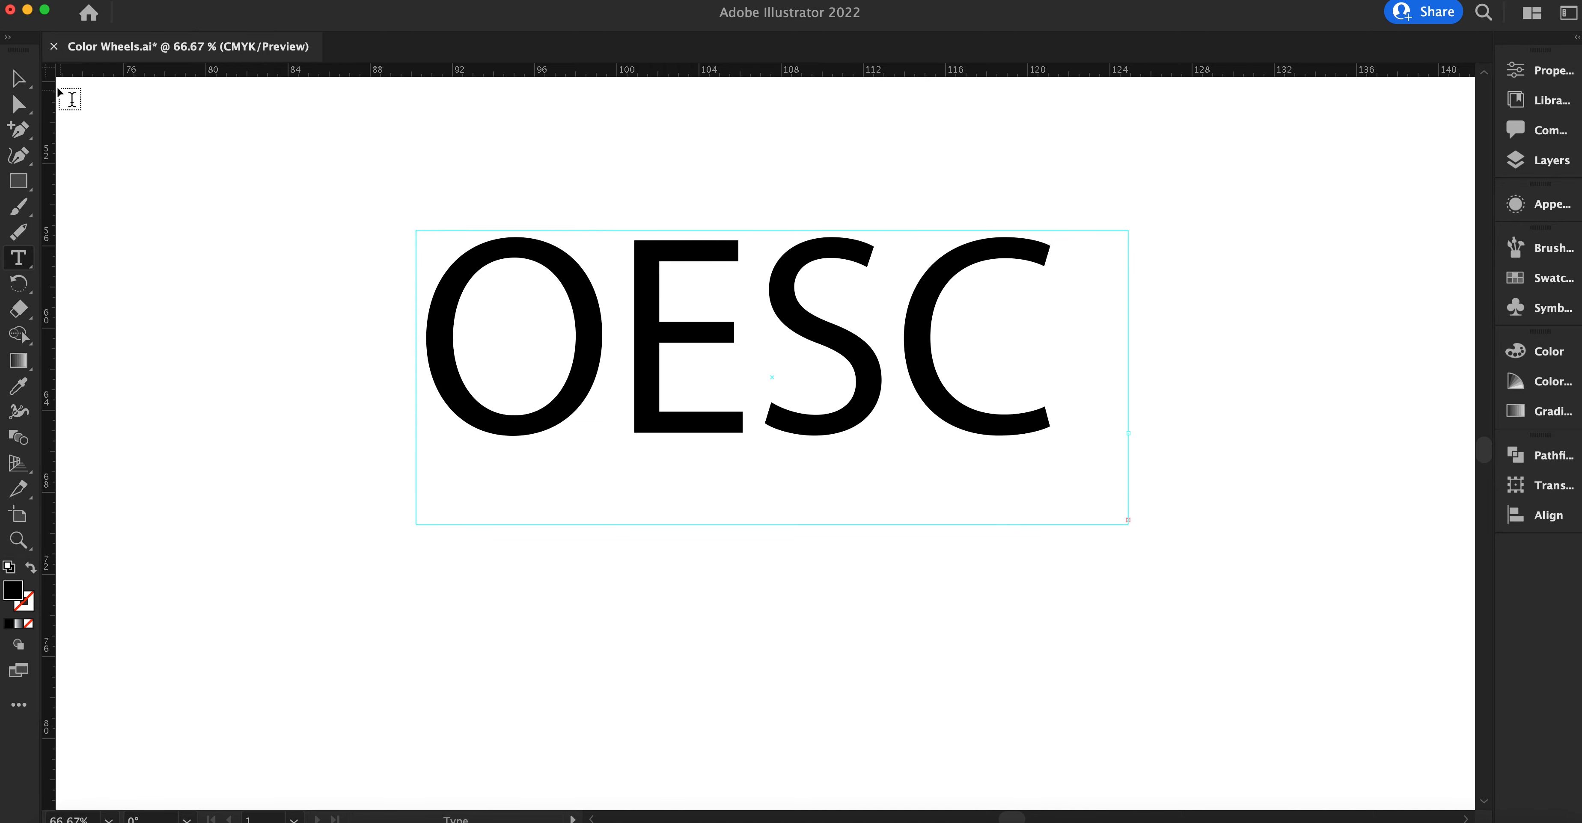
key("Escape")
left_click_drag(1133, 381, 1270, 379)
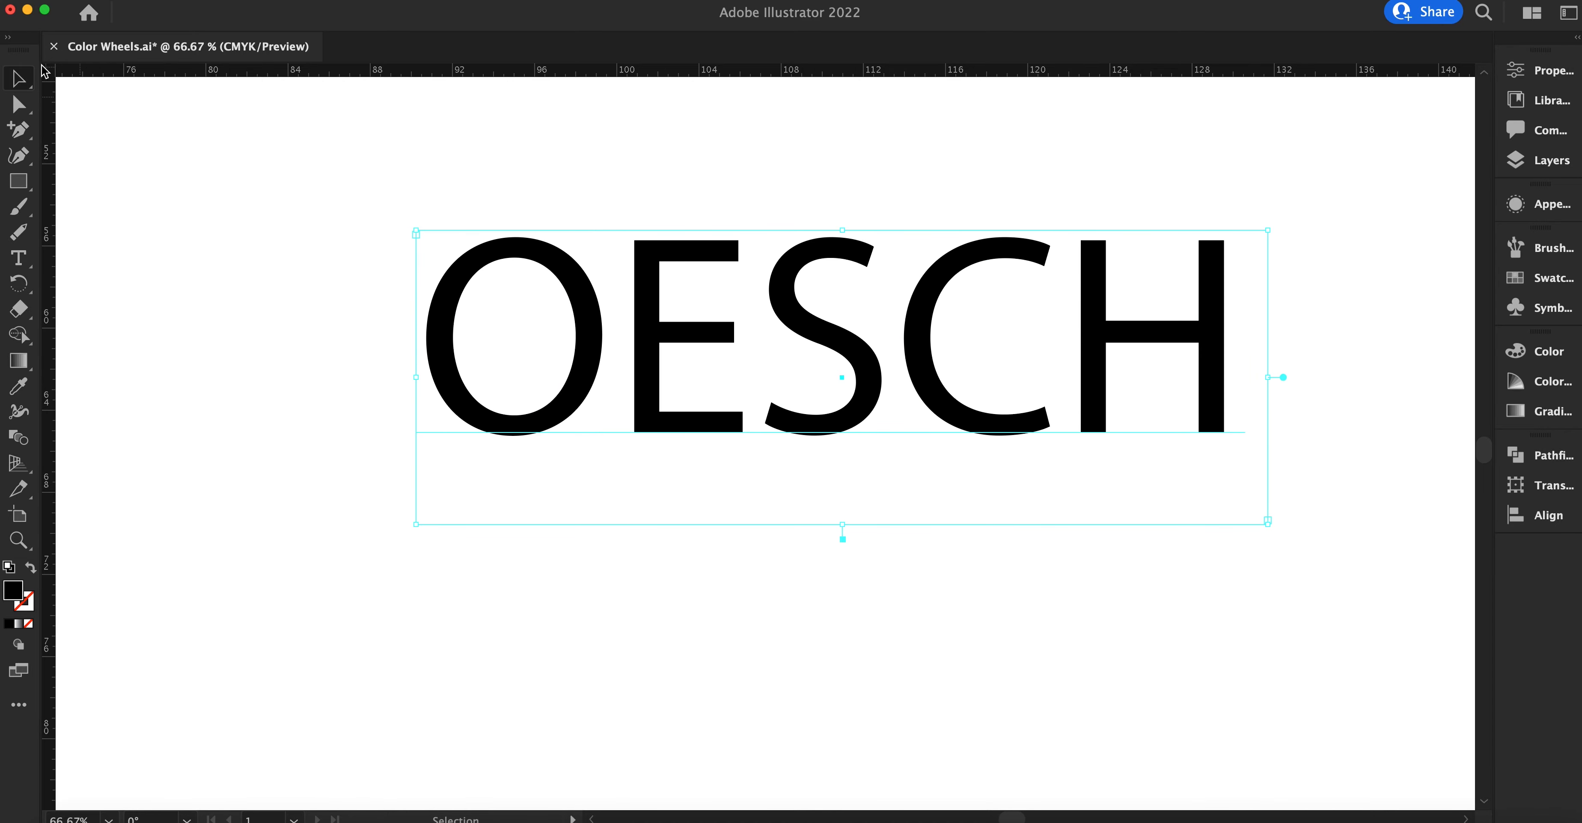
Step: Move the capital-letter text to the left and convert it to outlines
left_click_drag(580, 294, 496, 292)
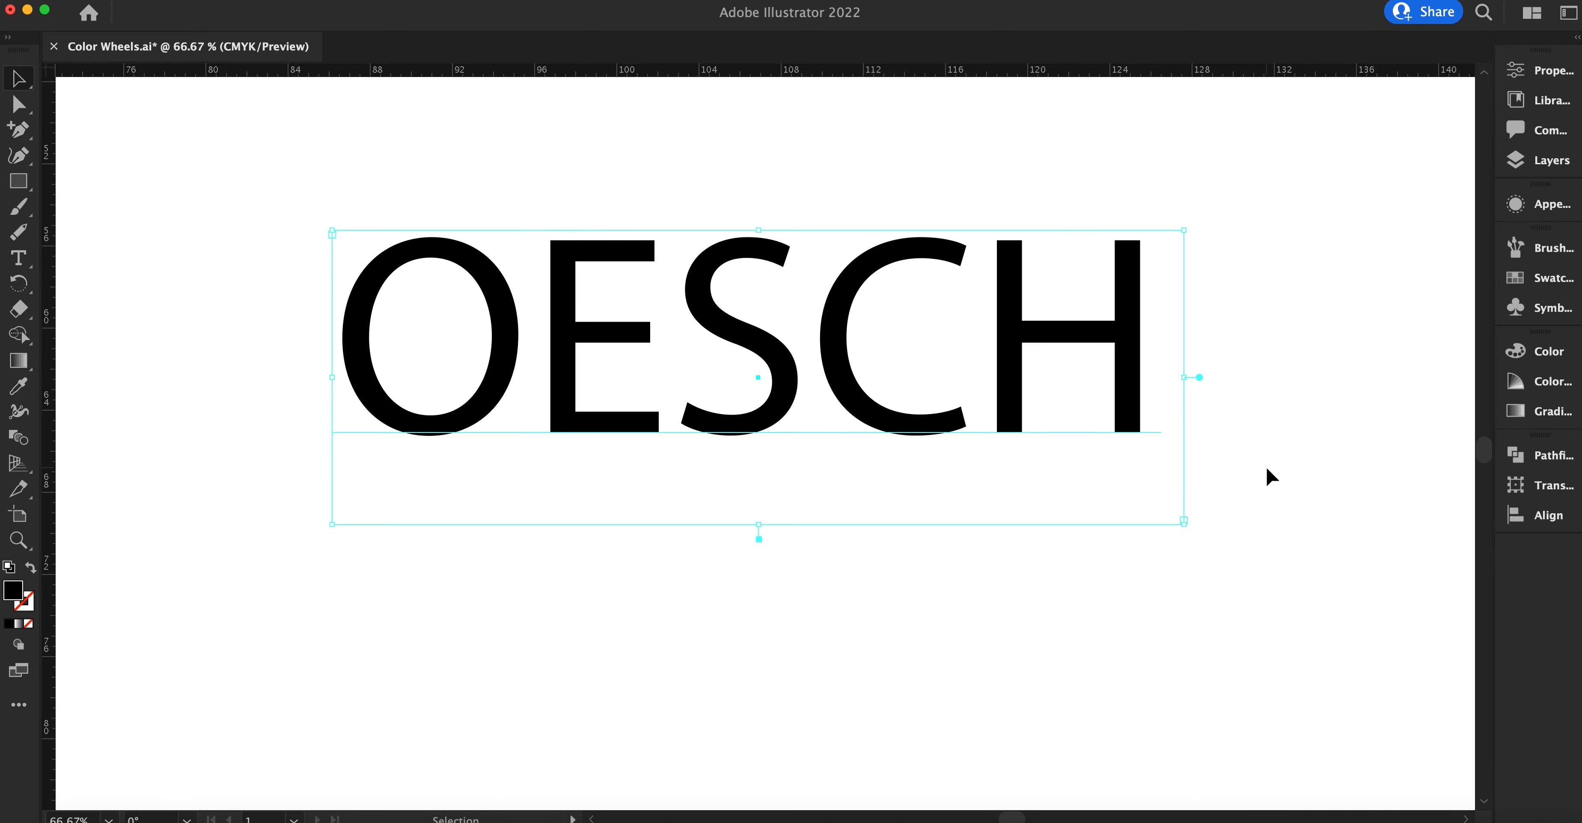
right_click(1144, 371)
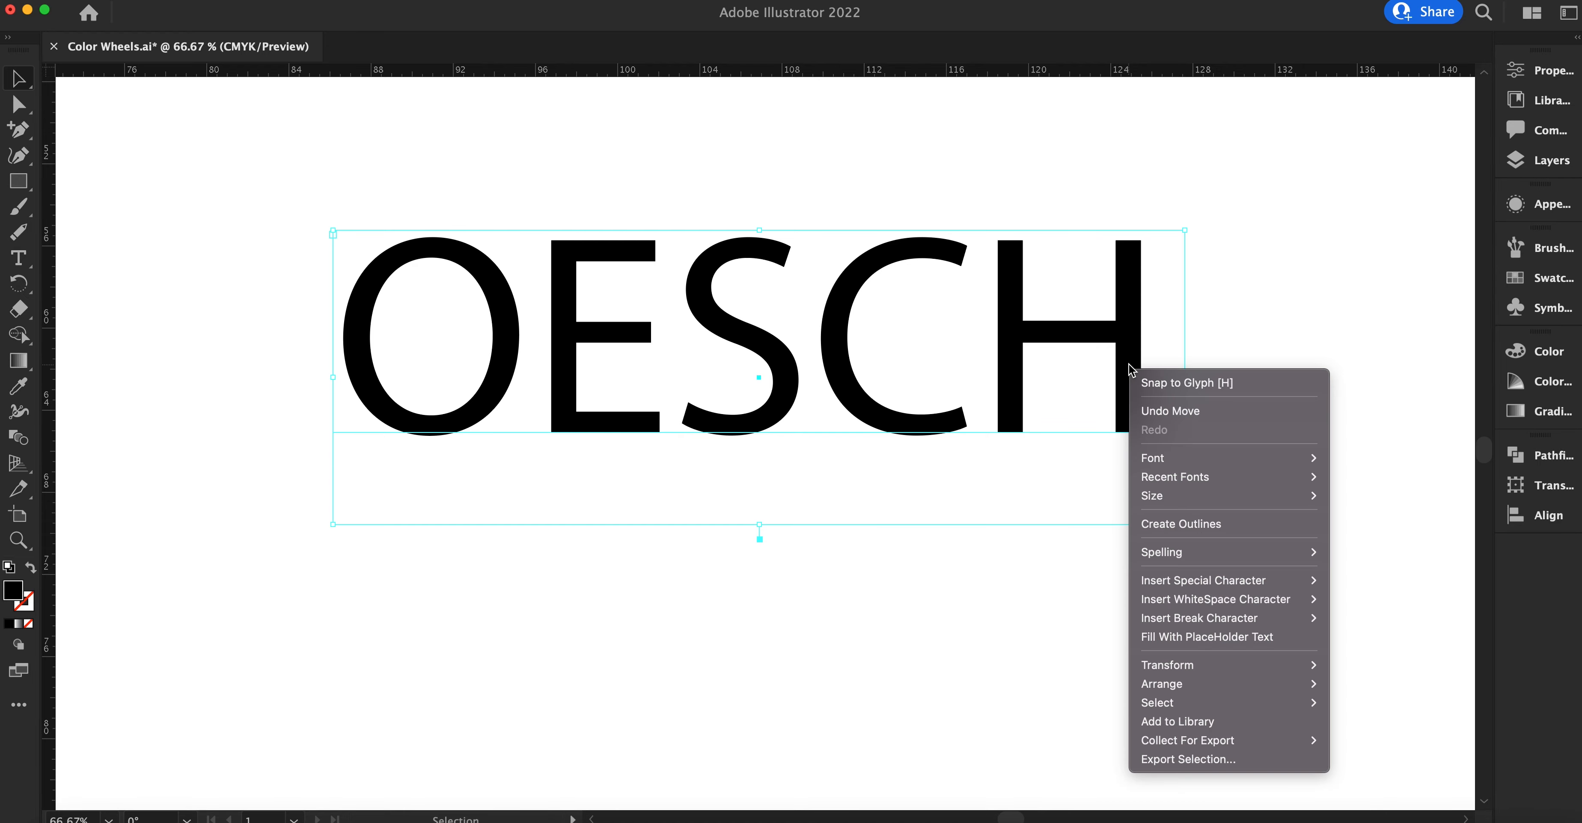
left_click(1202, 525)
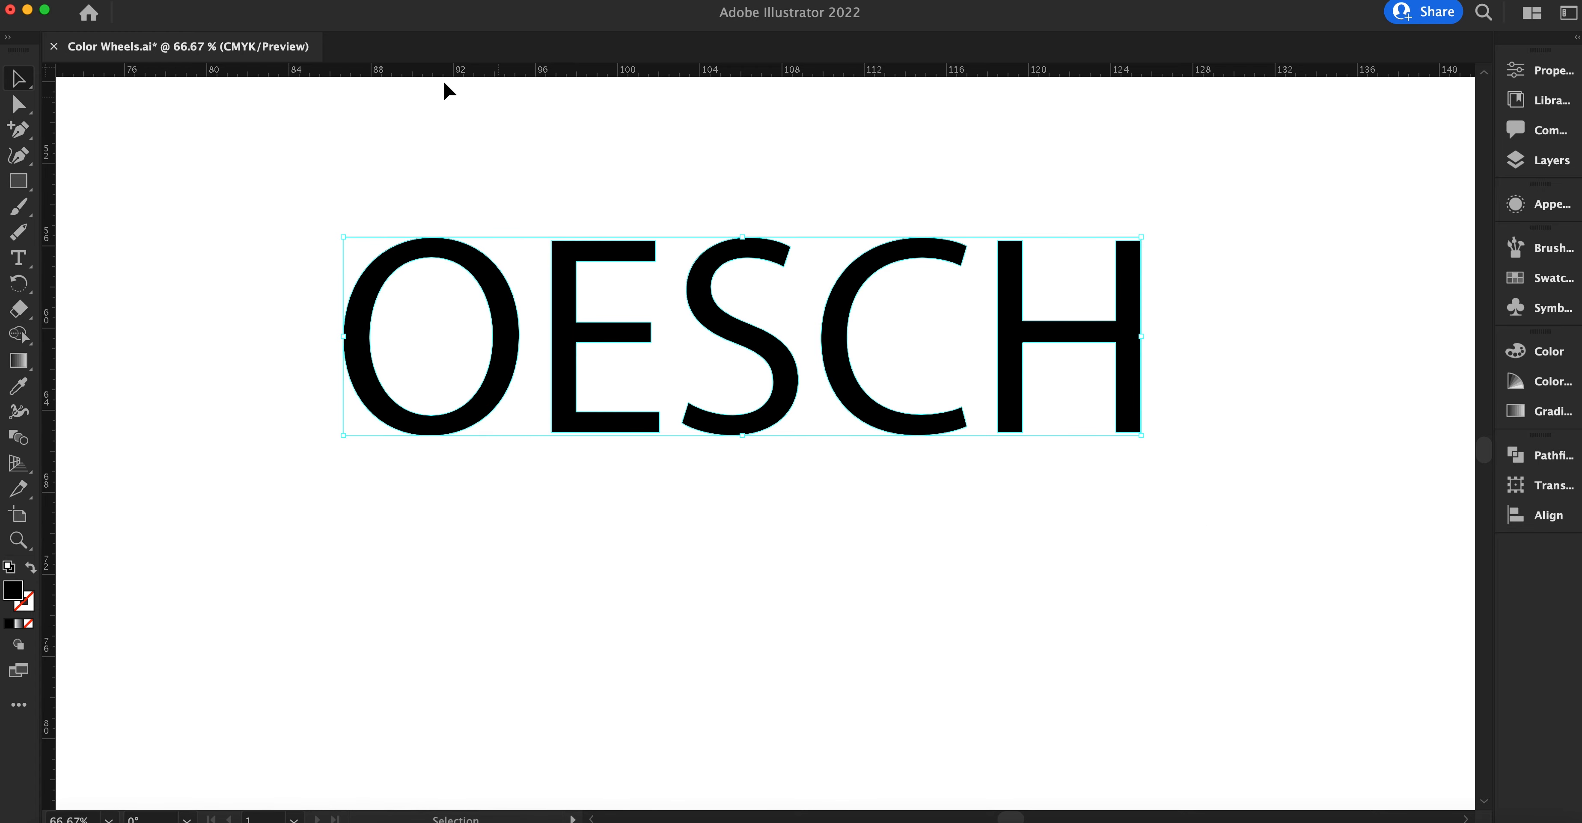
Step: Combine the outlined capital letters into a single compound path
left_click(150, 0)
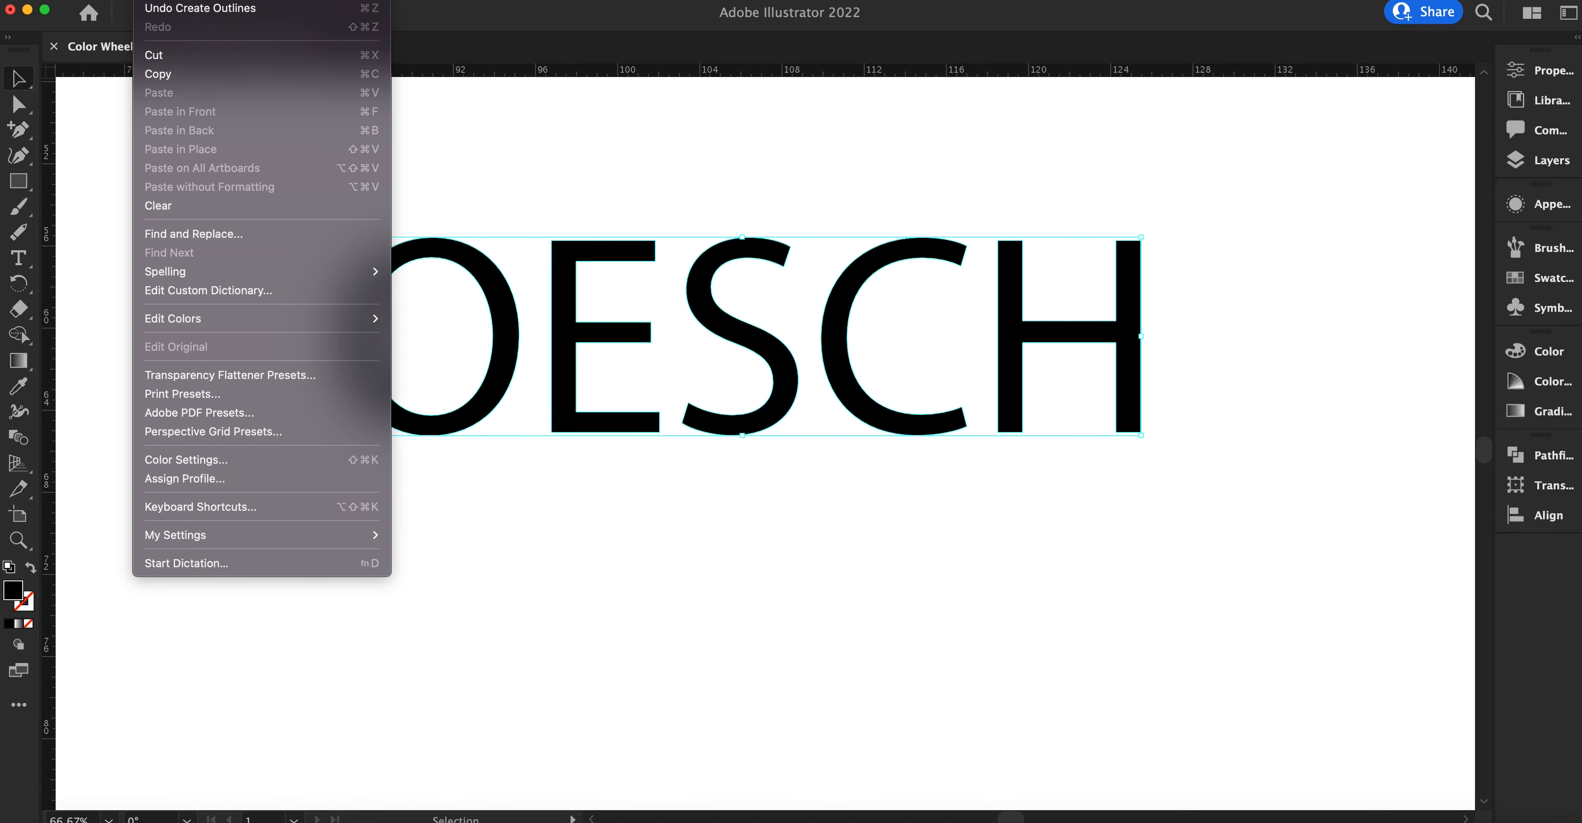
mouse_move(184, 0)
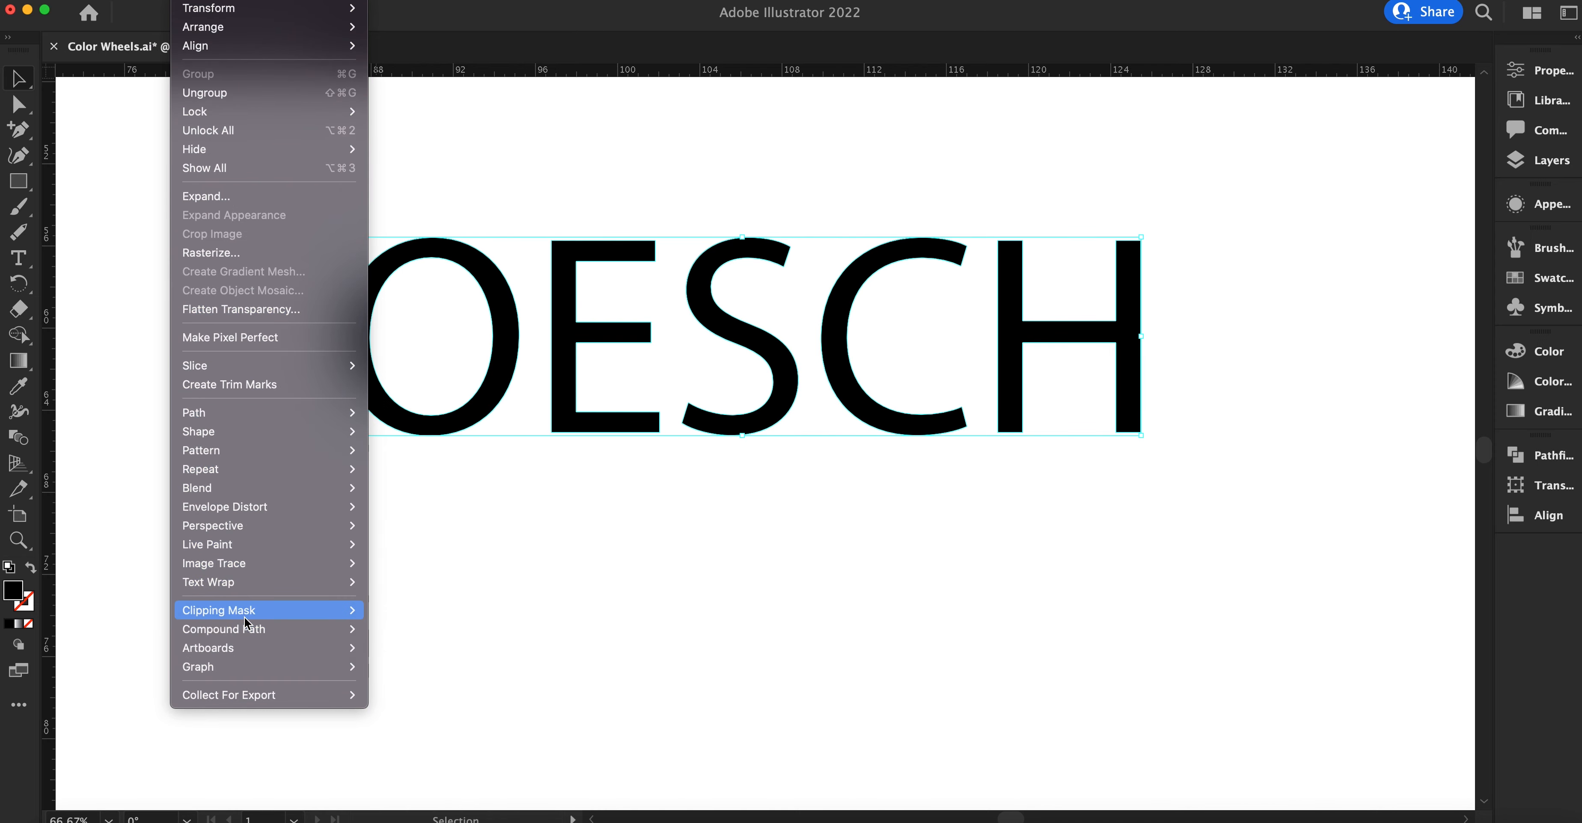
mouse_move(266, 633)
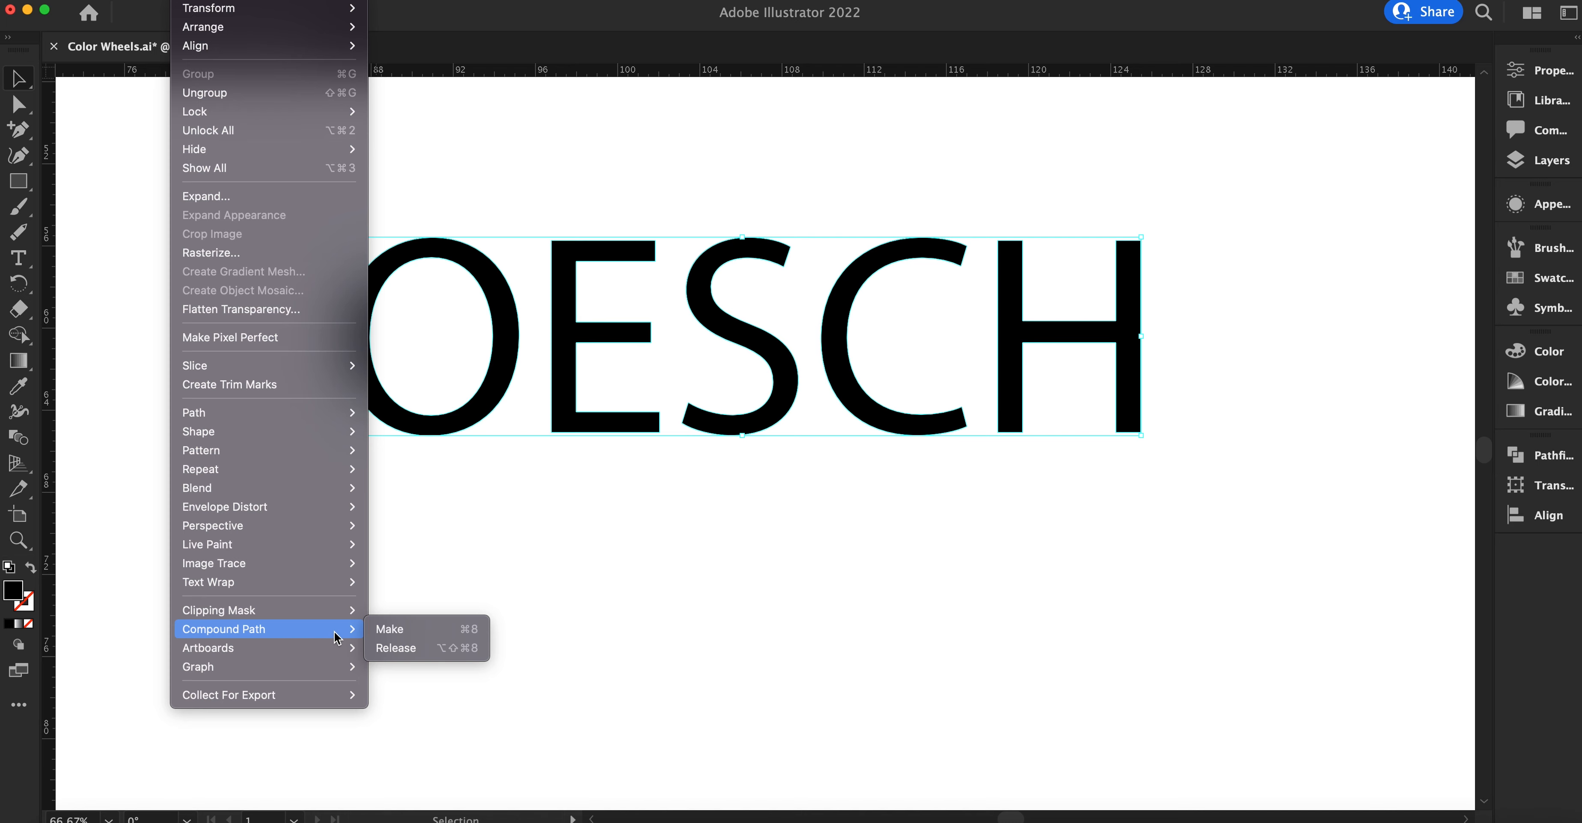
left_click(400, 631)
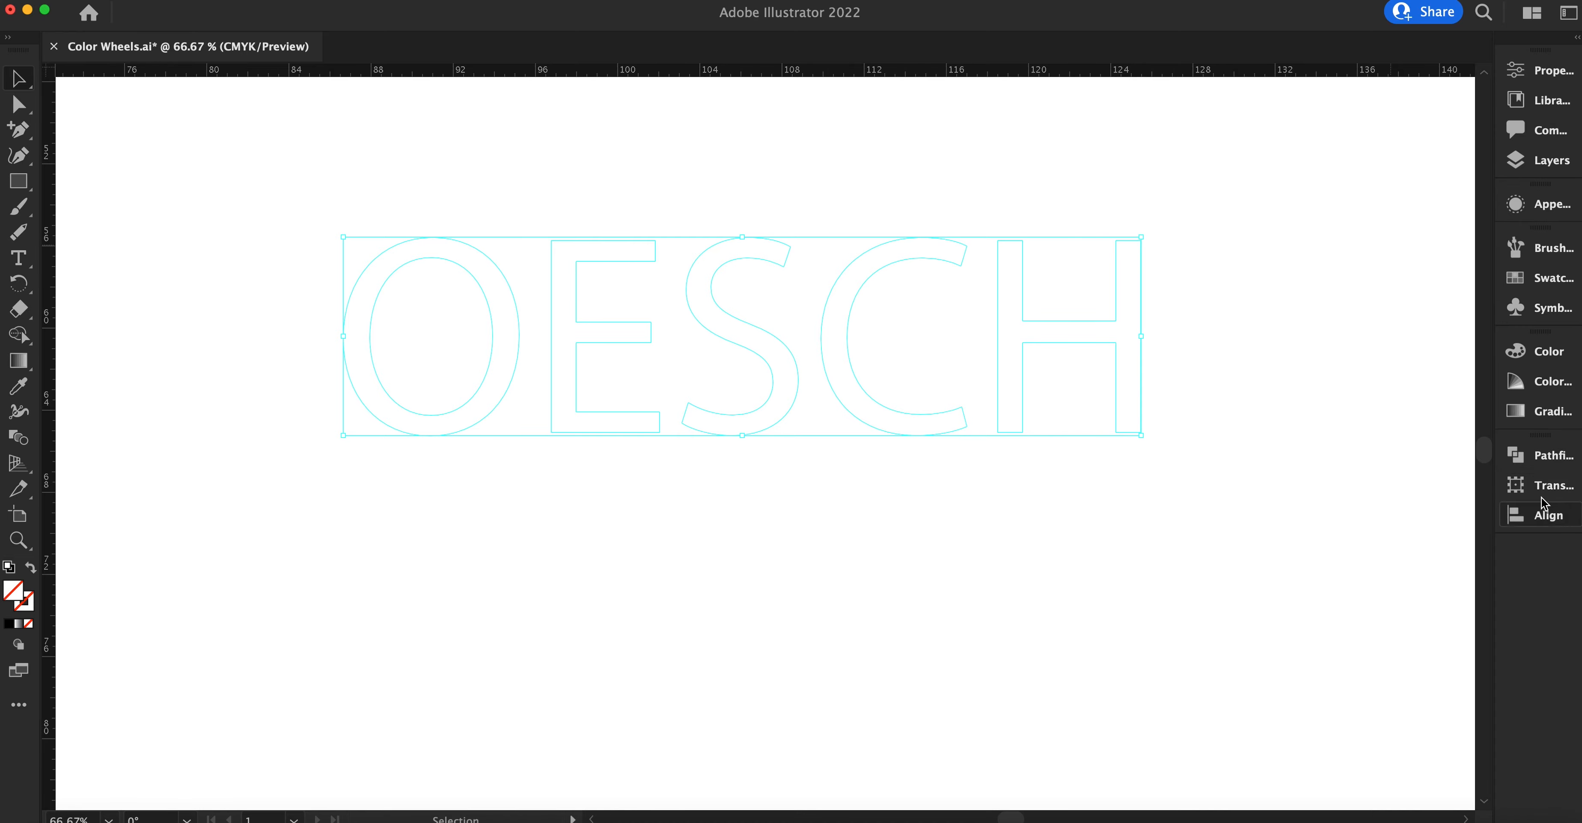
Step: Create a new sublayer inside Layer 6, above the compound path
left_click(1541, 159)
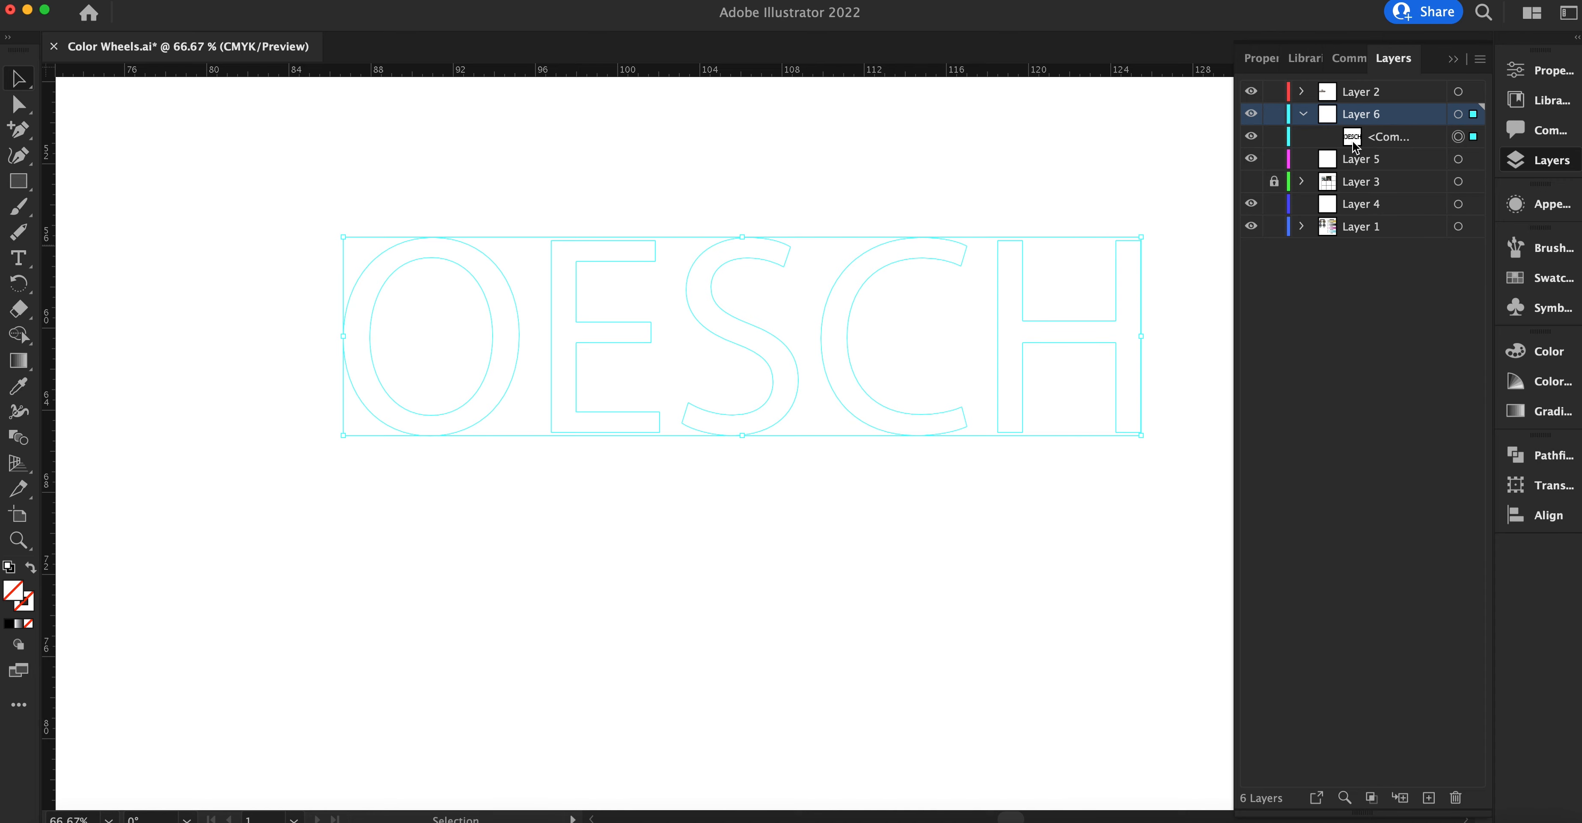
left_click(1251, 137)
left_click(1251, 137)
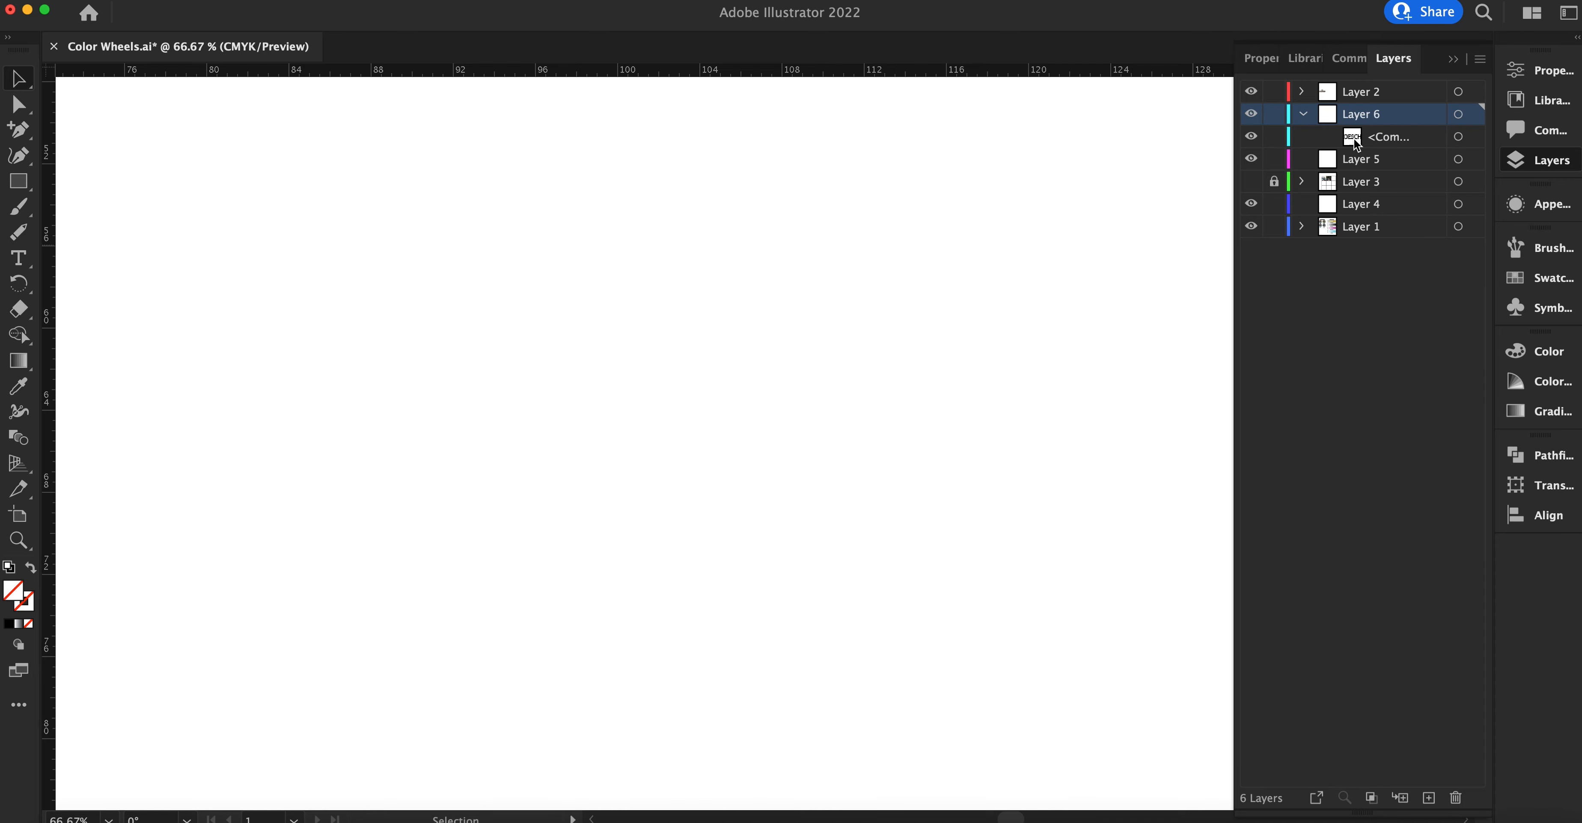
left_click(1400, 798)
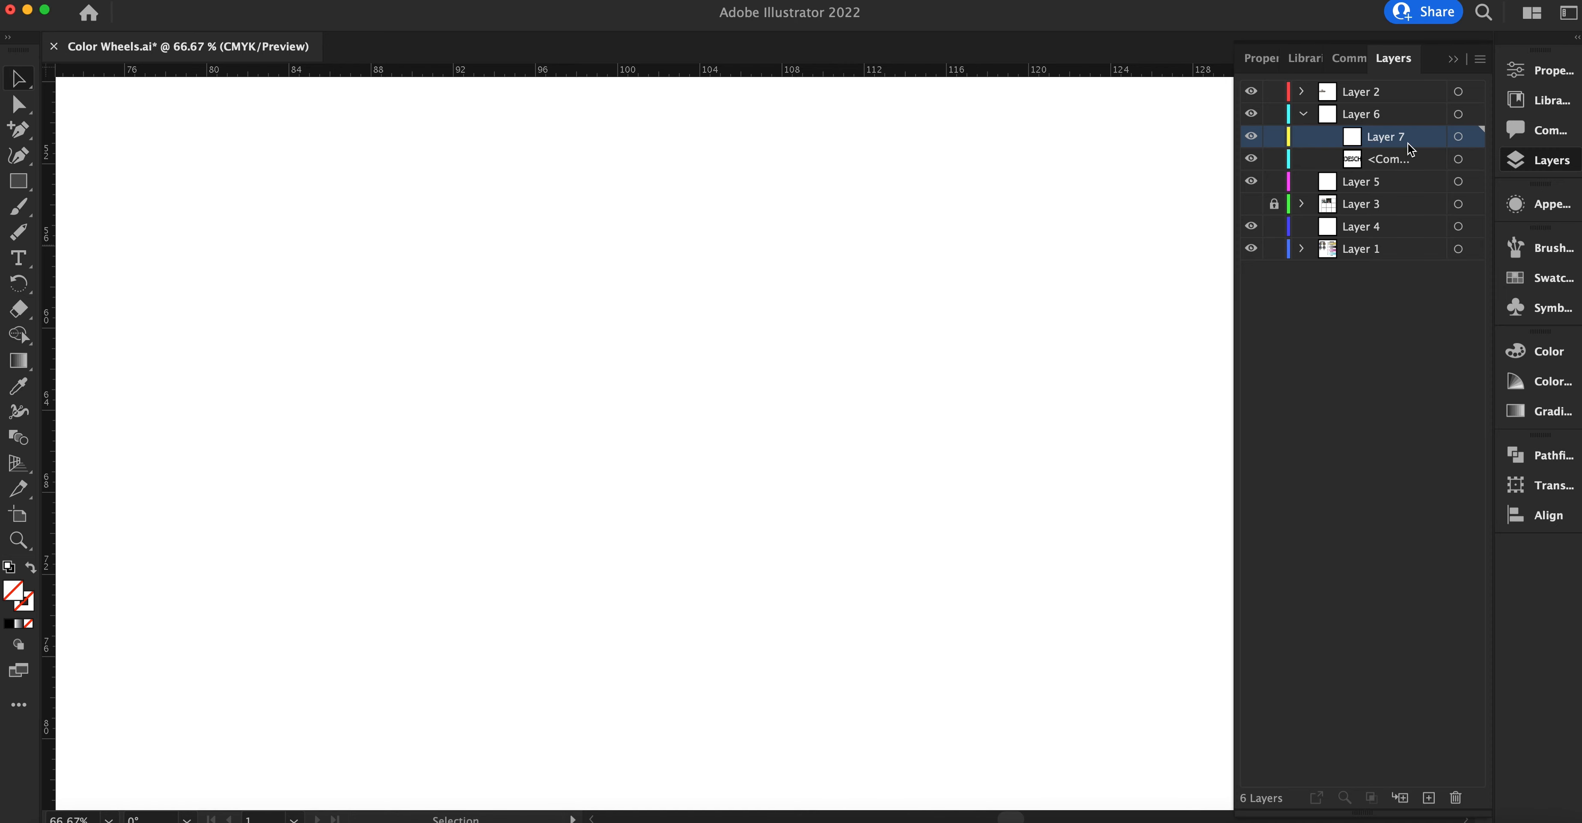
left_click(1412, 161)
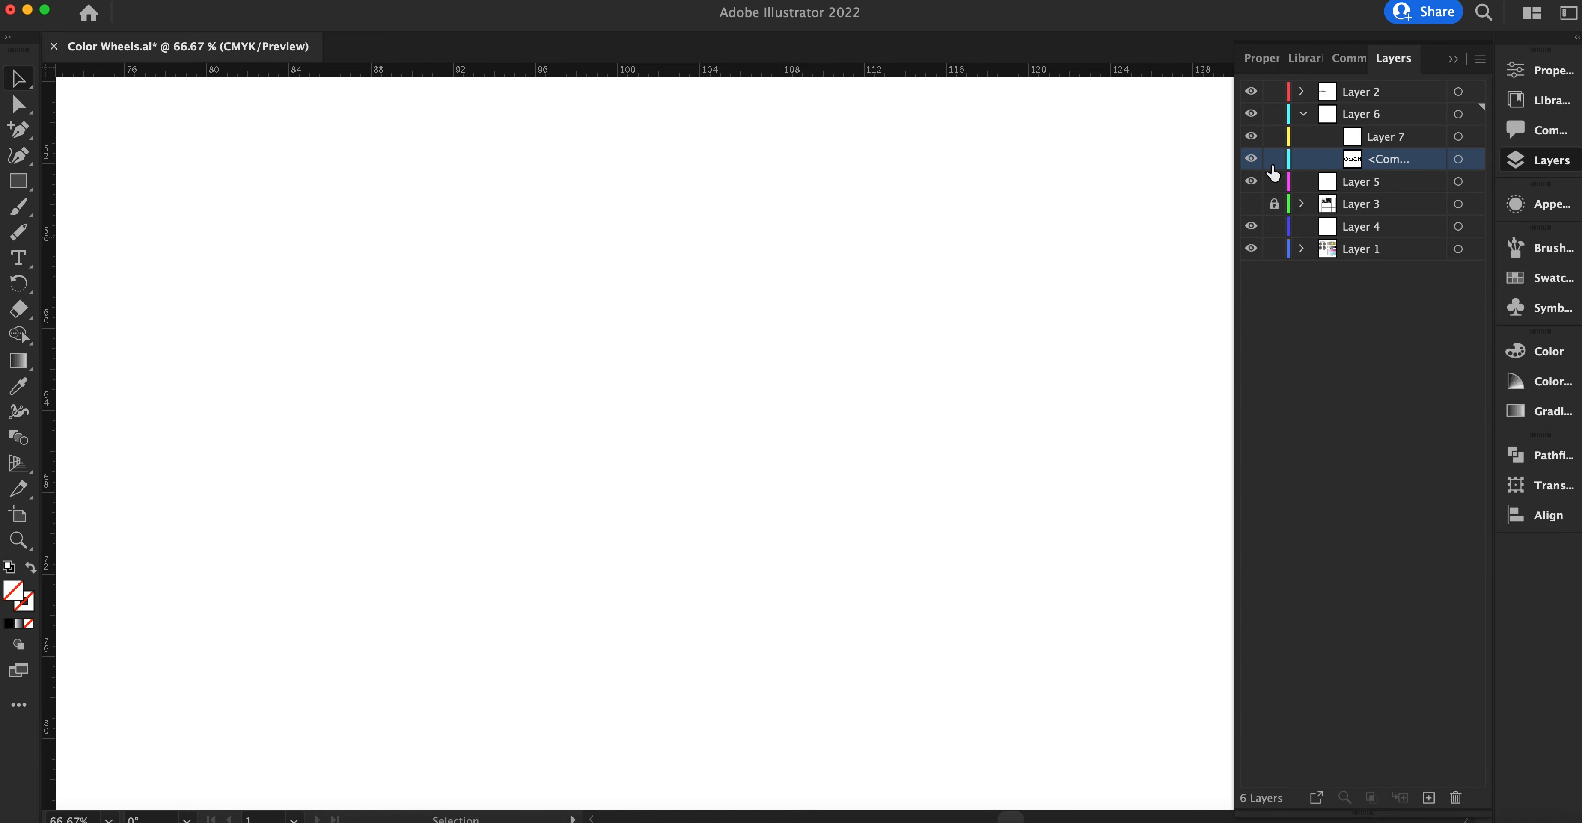
left_click(1302, 114)
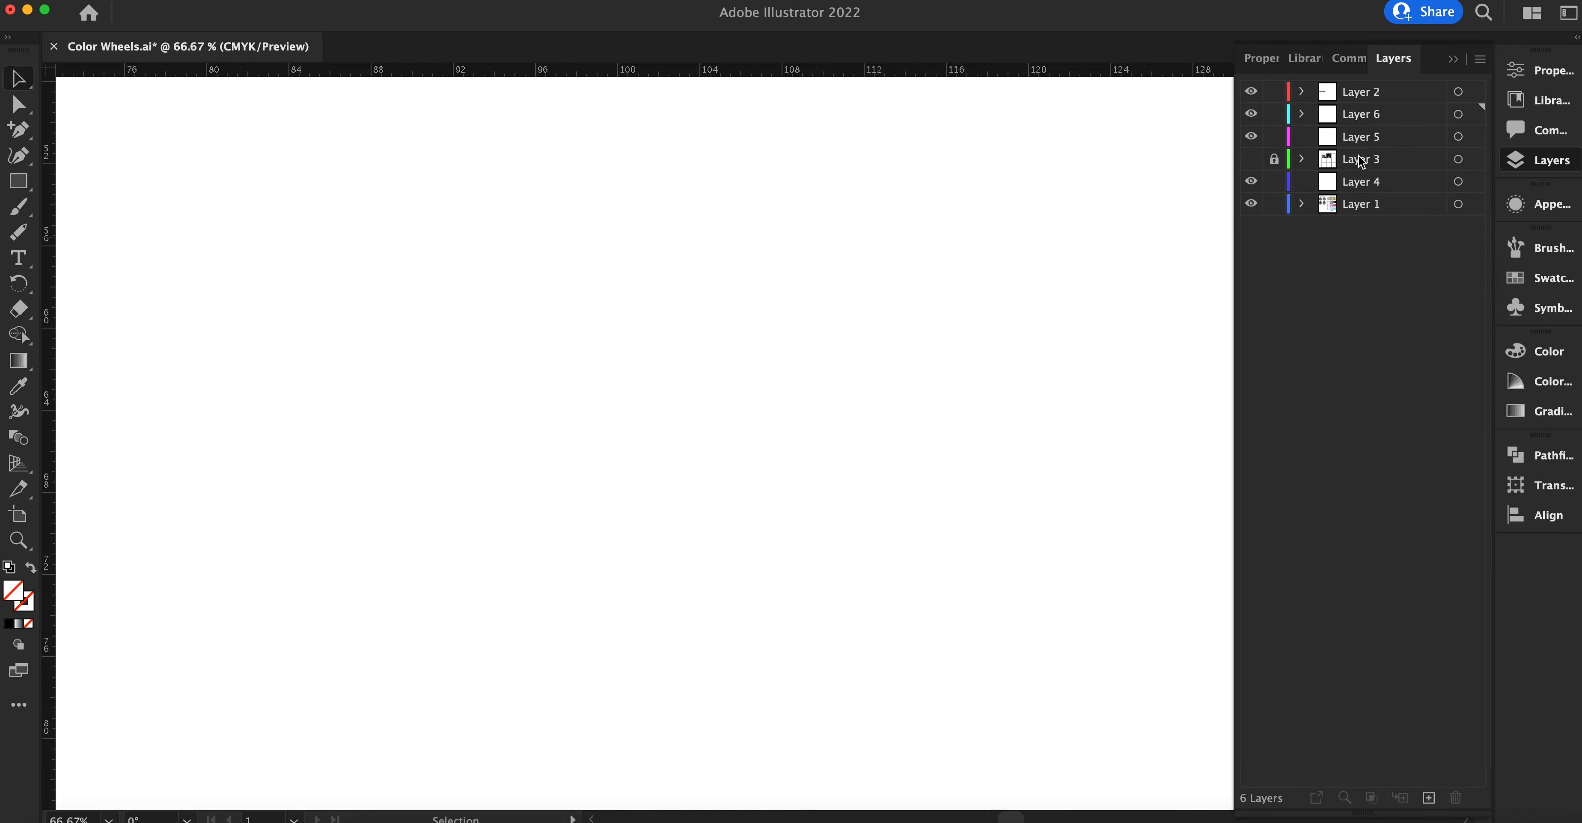
left_click(1302, 113)
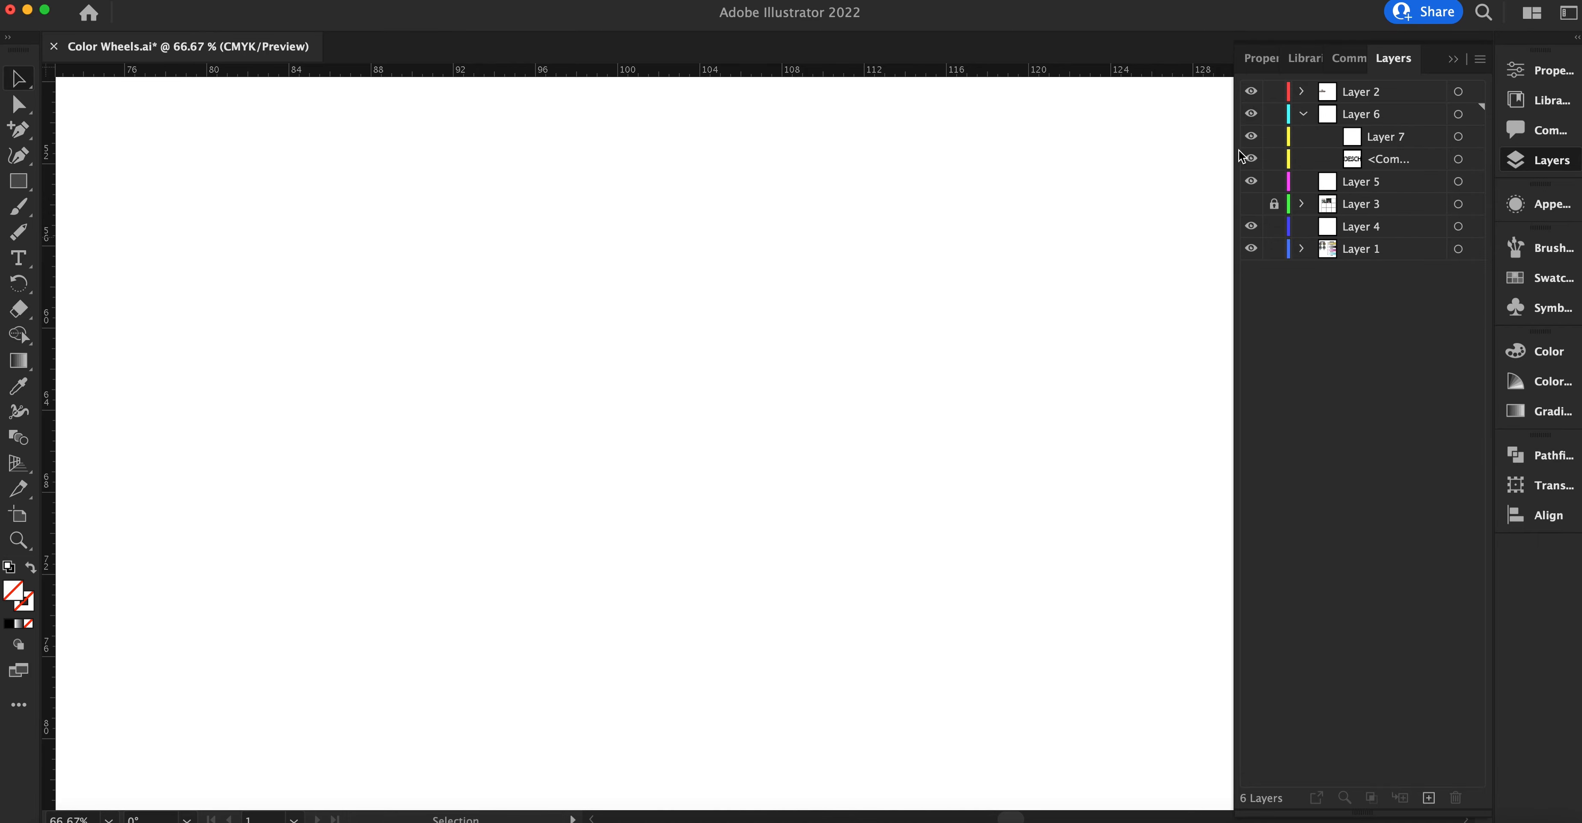
Step: Undo the creation of the empty sublayer in Layer 6, stepping back until the capital-letter compound path is selected again
key("super+minus")
key("super+minus")
key("super+minus")
key("super+minus")
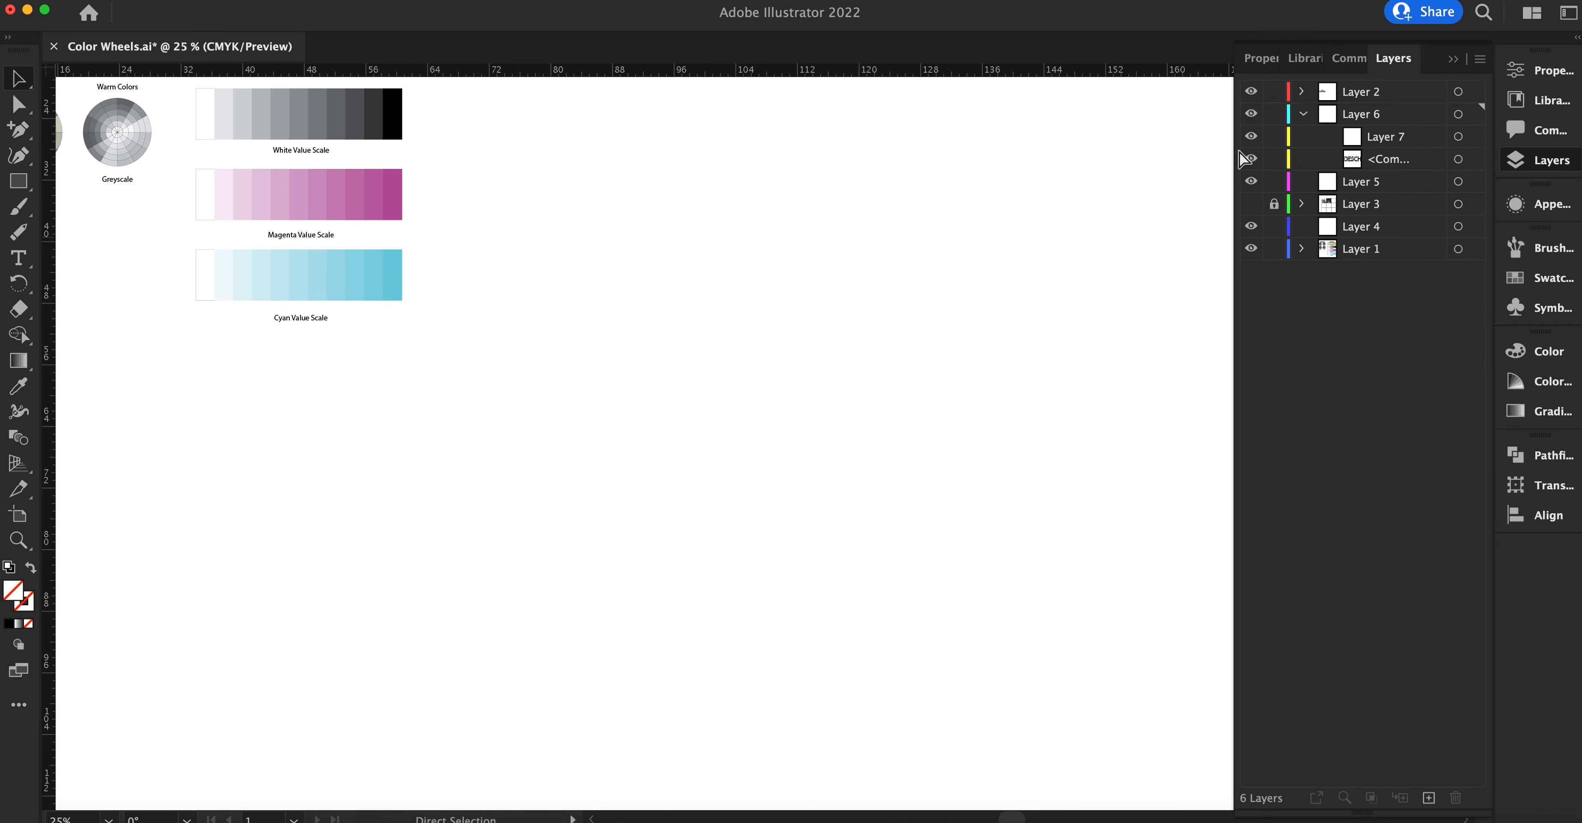
key("super+z")
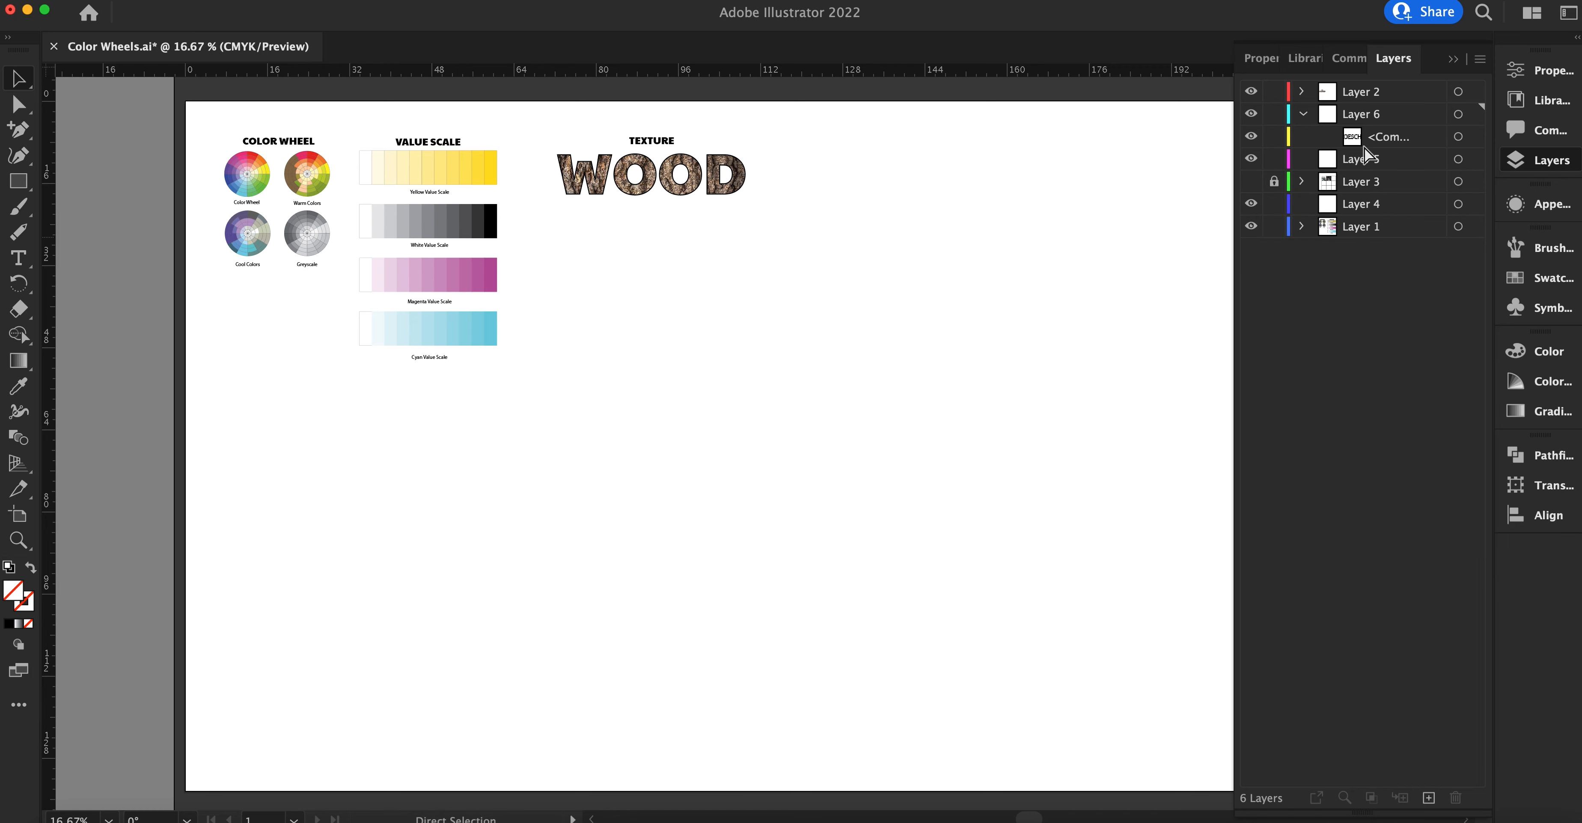
key("super+z")
key("super+z")
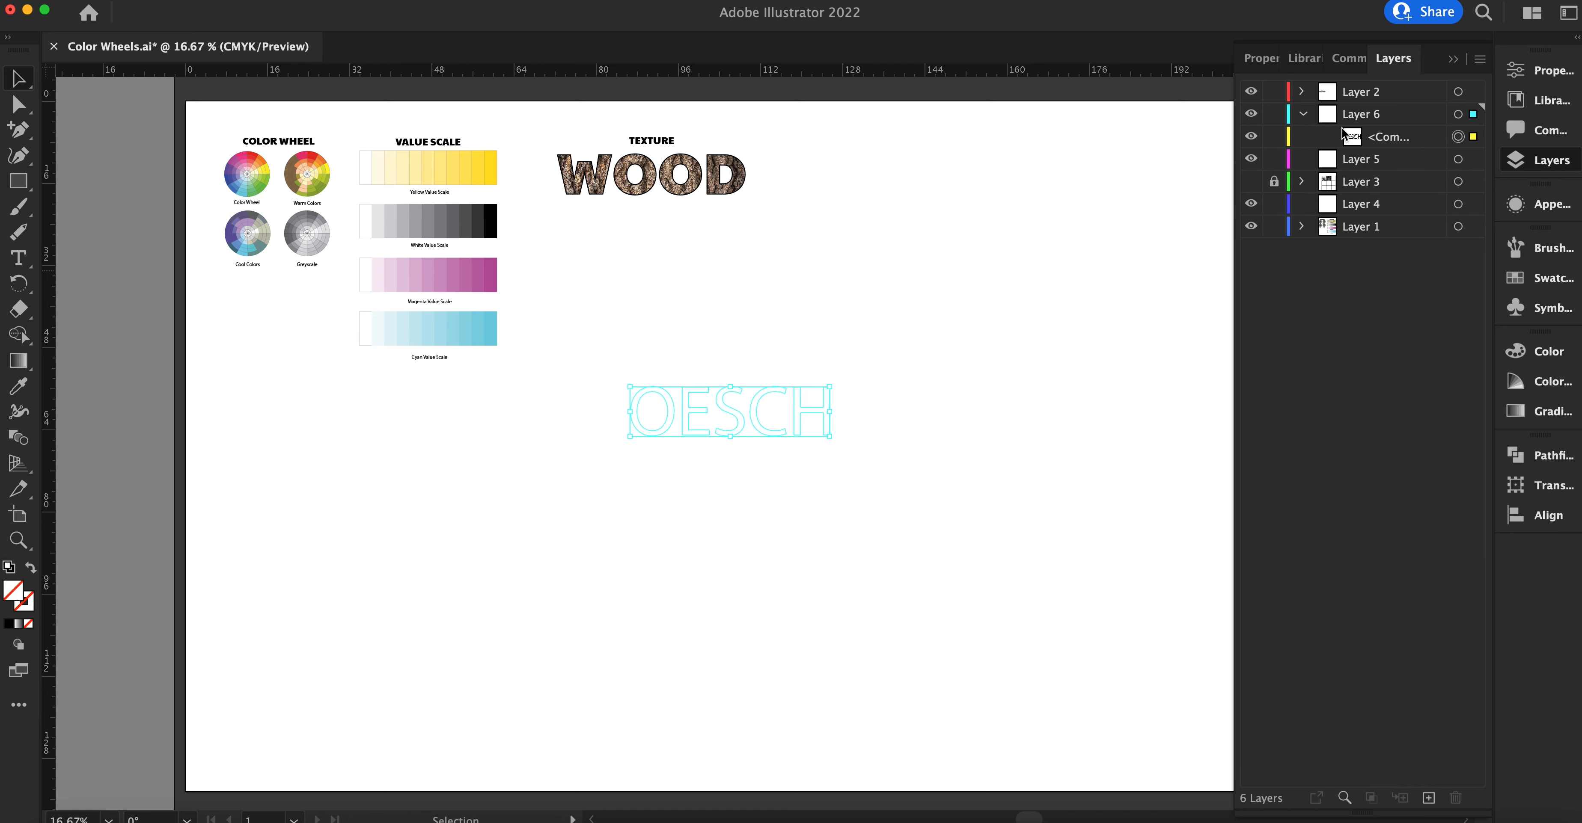
Step: Place the linked JPG photo of toy houses and an ambulance from Downloads, and position it so it covers the outlined capital letters
left_click(1452, 59)
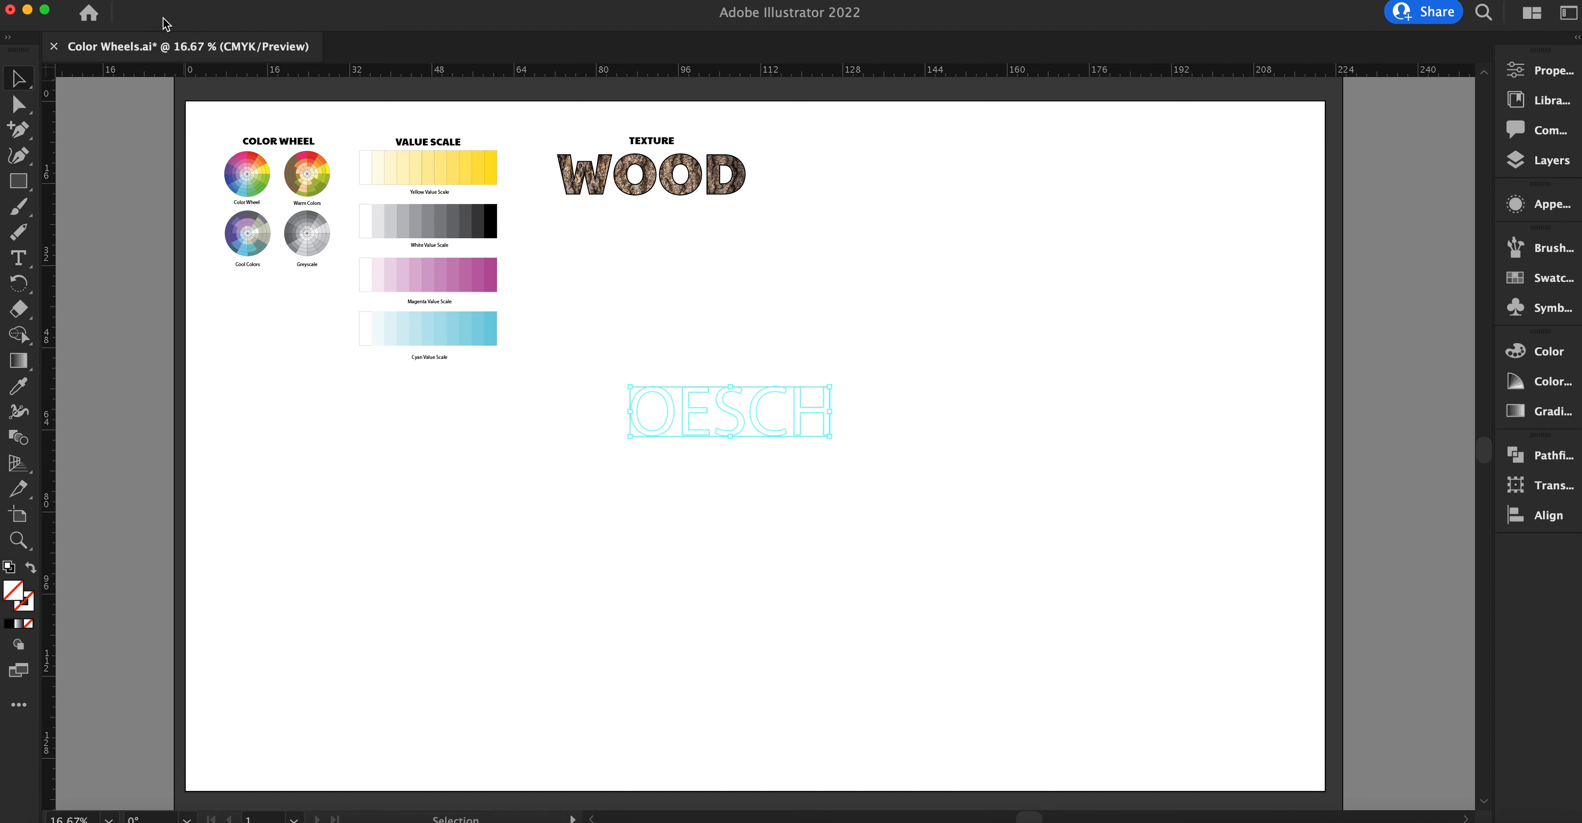
left_click(117, 7)
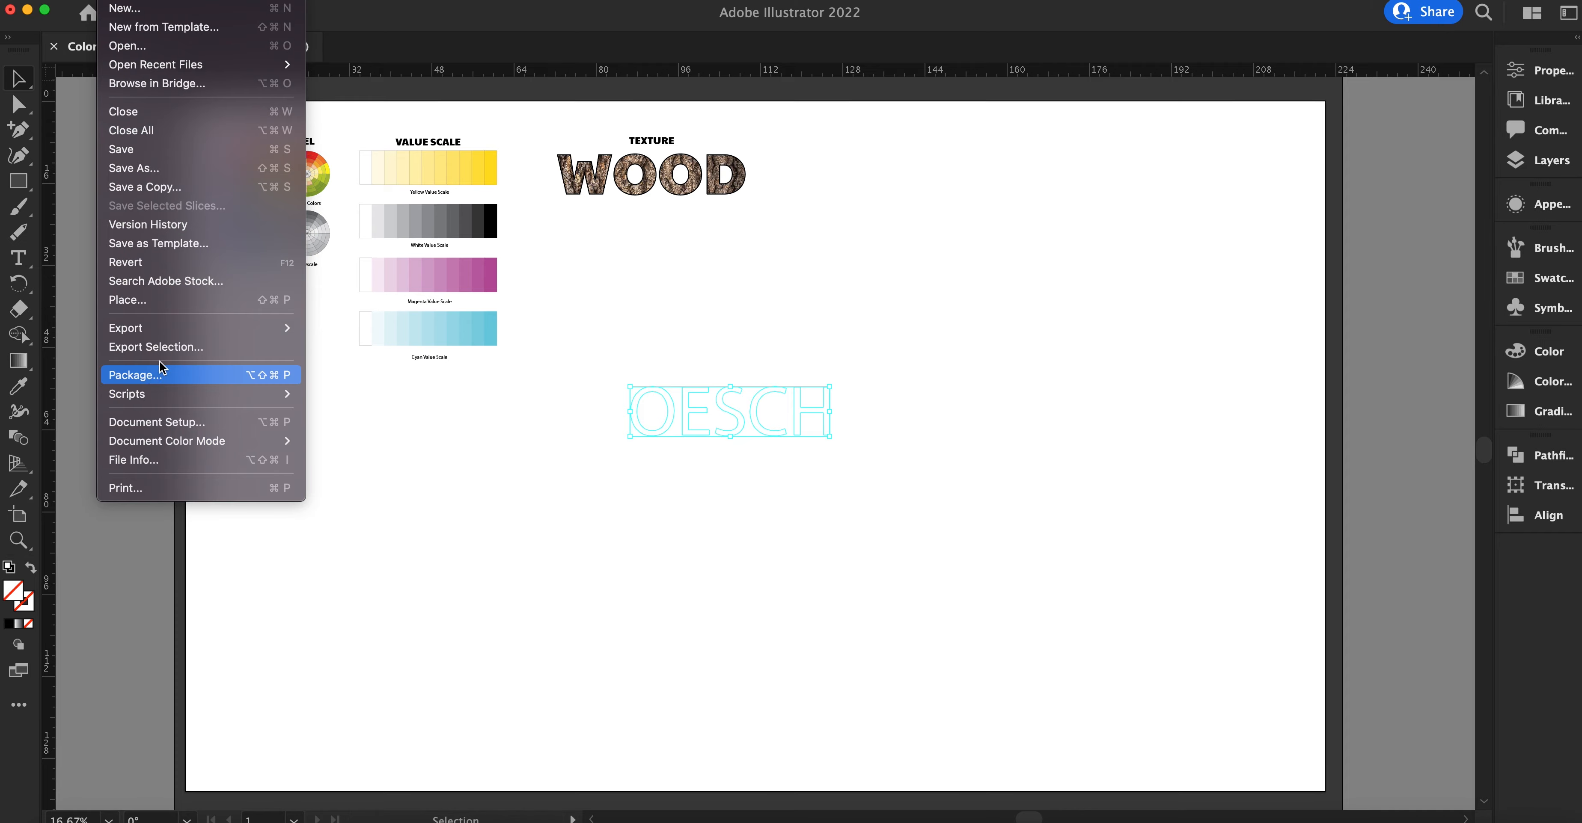
left_click(178, 300)
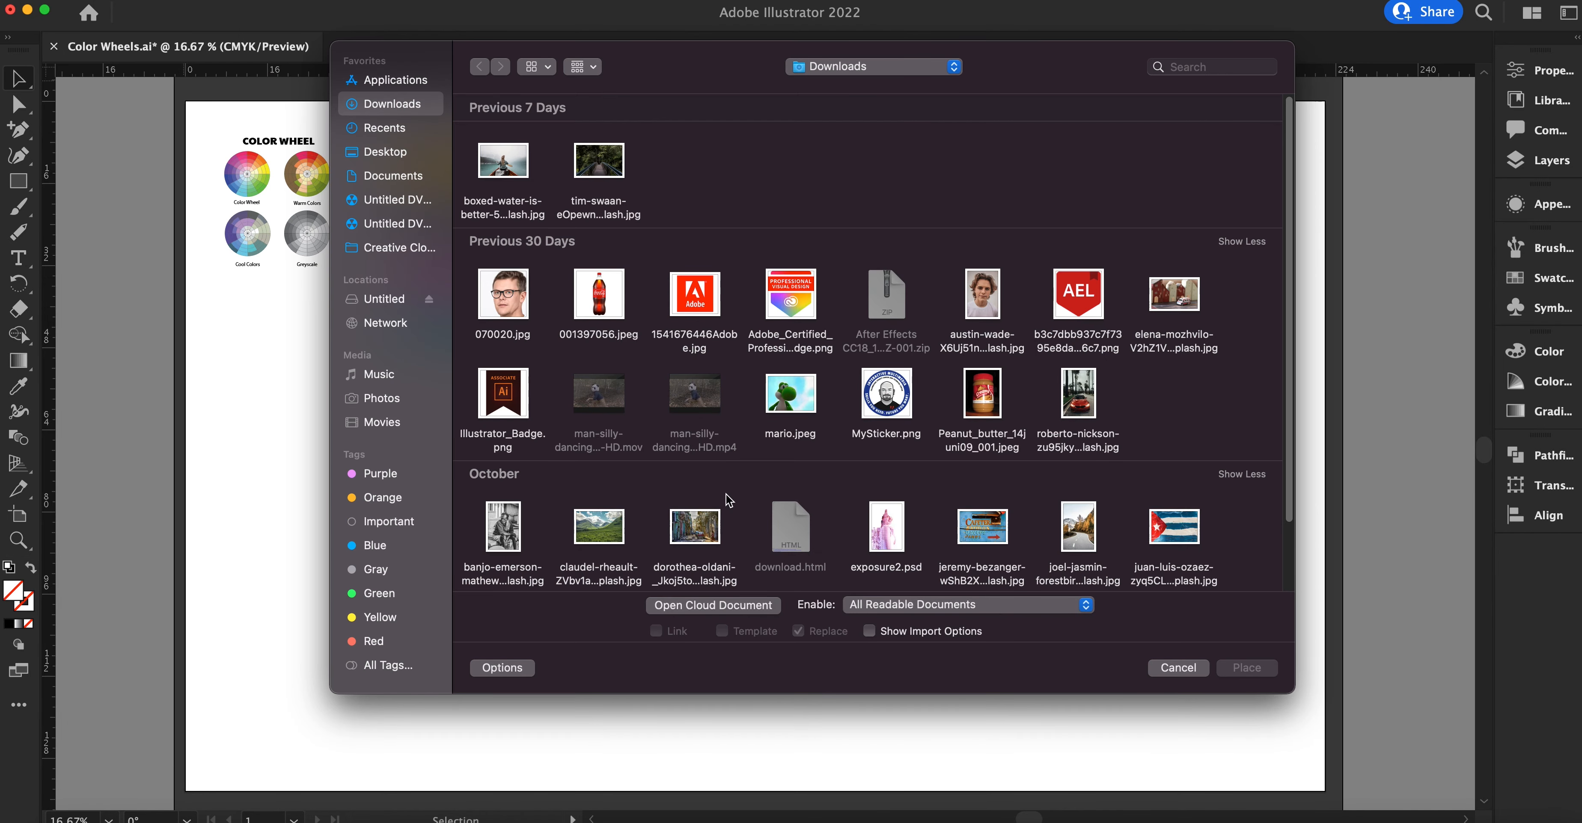
left_click(1174, 303)
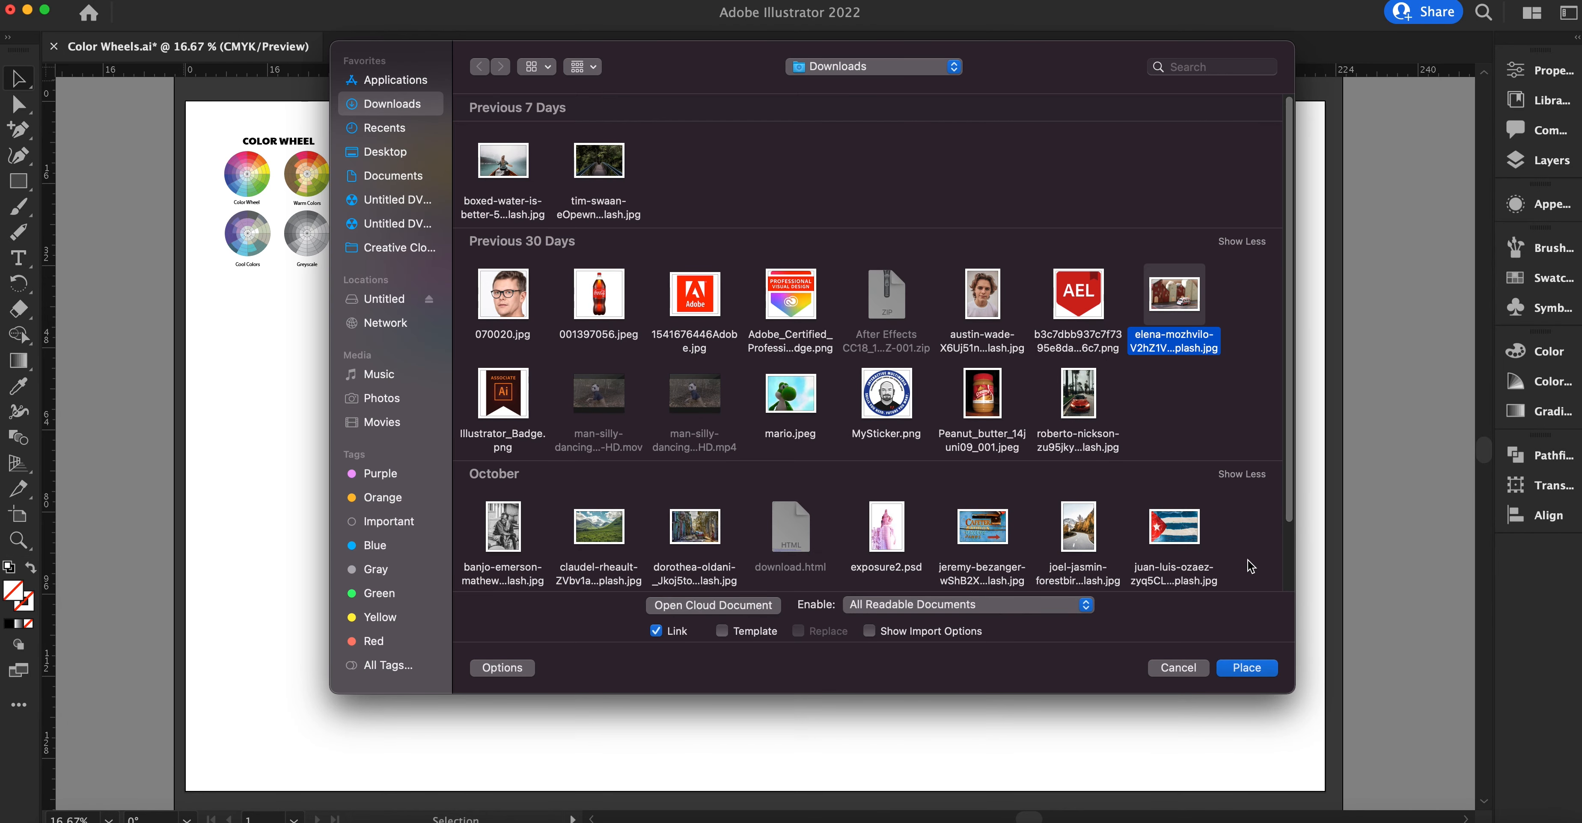
left_click(1258, 669)
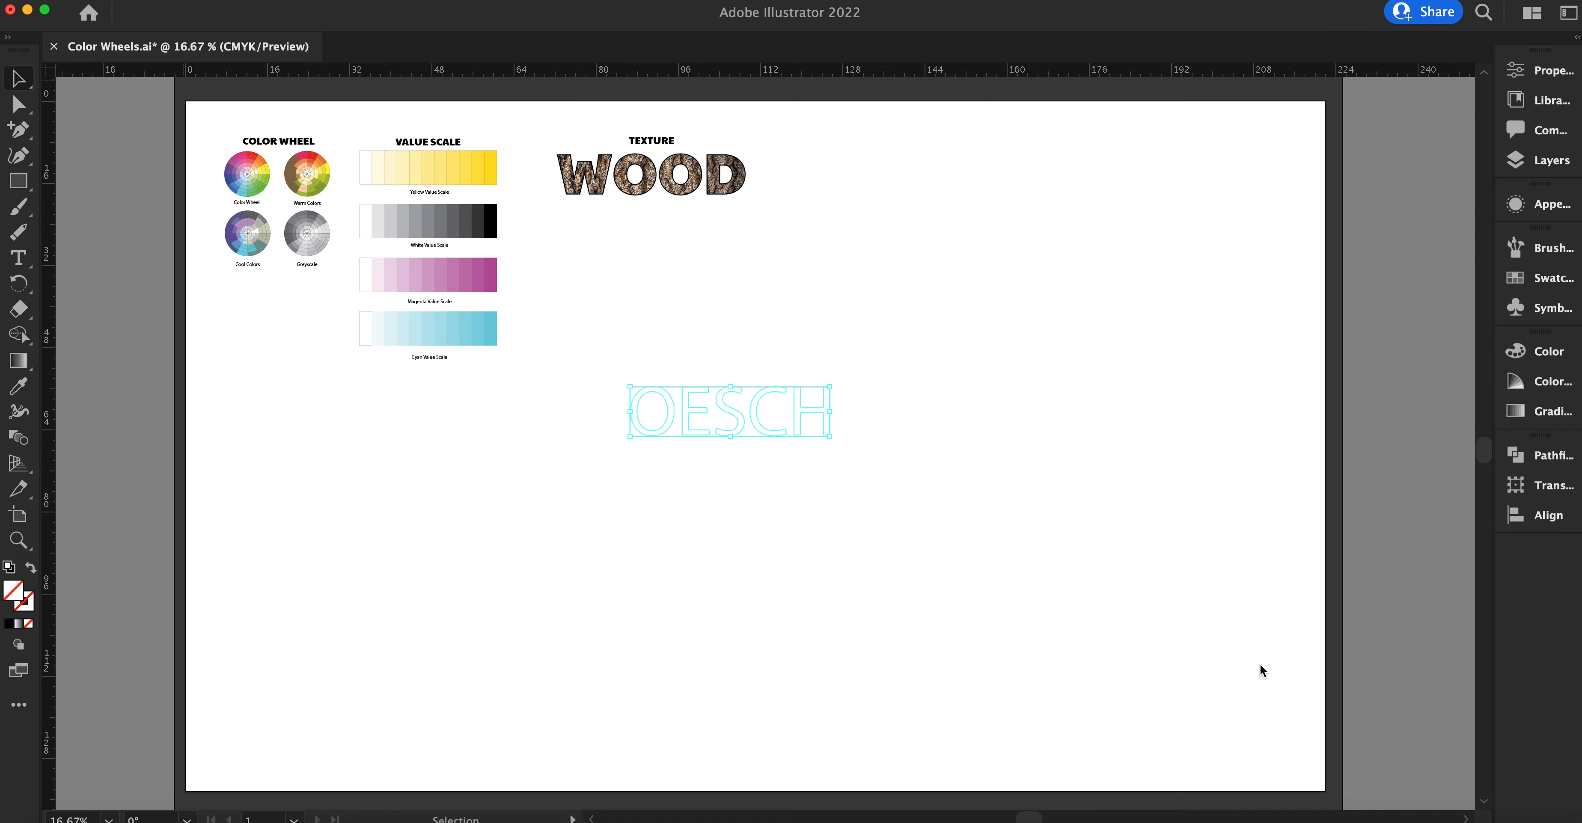
left_click(682, 387)
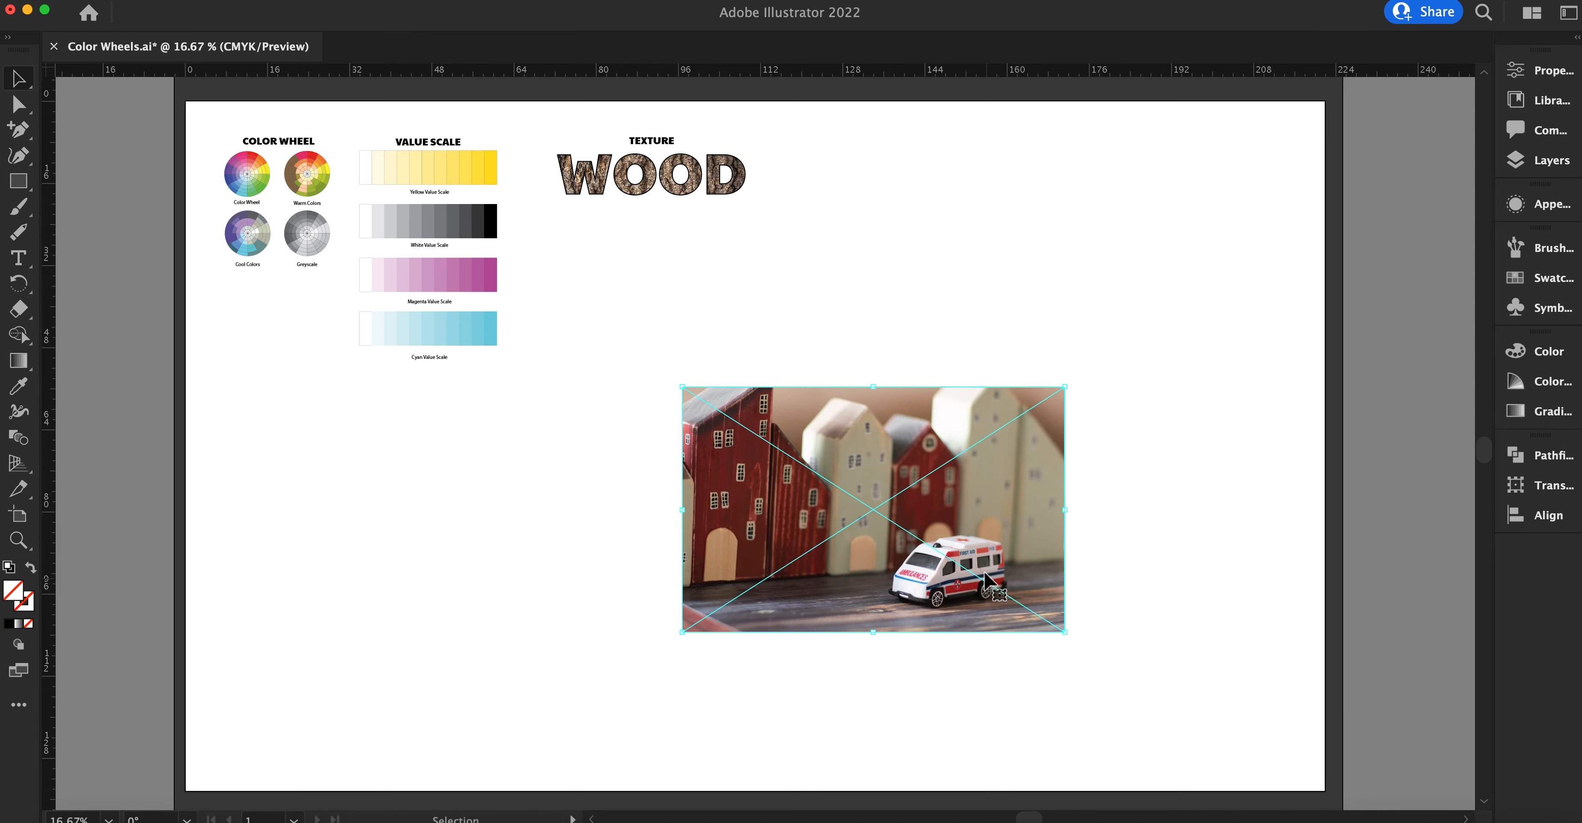
left_click_drag(991, 563, 928, 462)
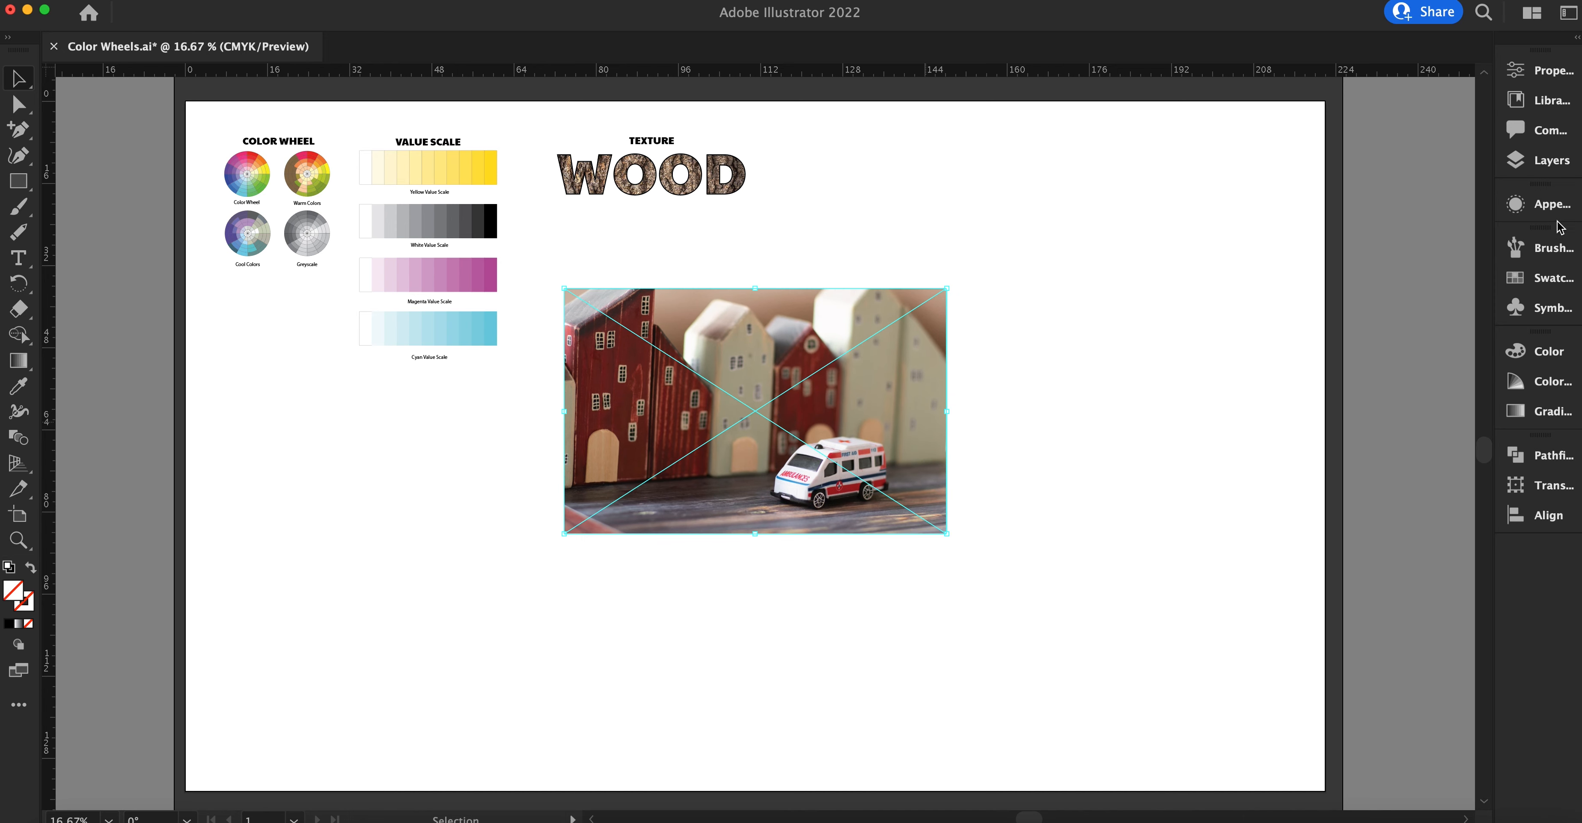
Step: Move the capital-letter compound path above the linked photo in Layer 6 and make a clipping mask from the two objects
left_click(1538, 161)
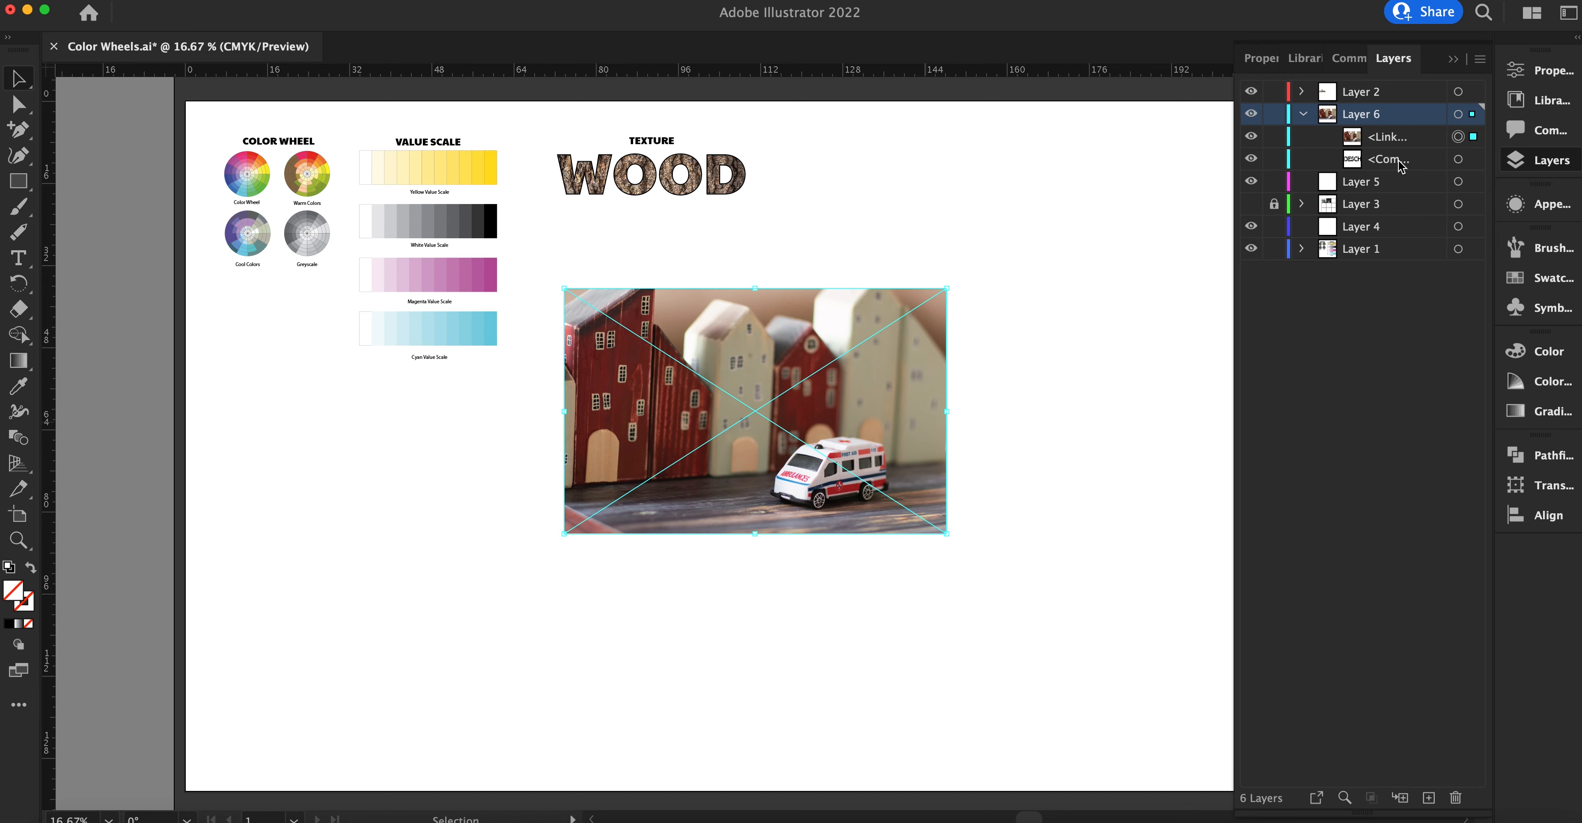
left_click_drag(1406, 168, 1402, 139)
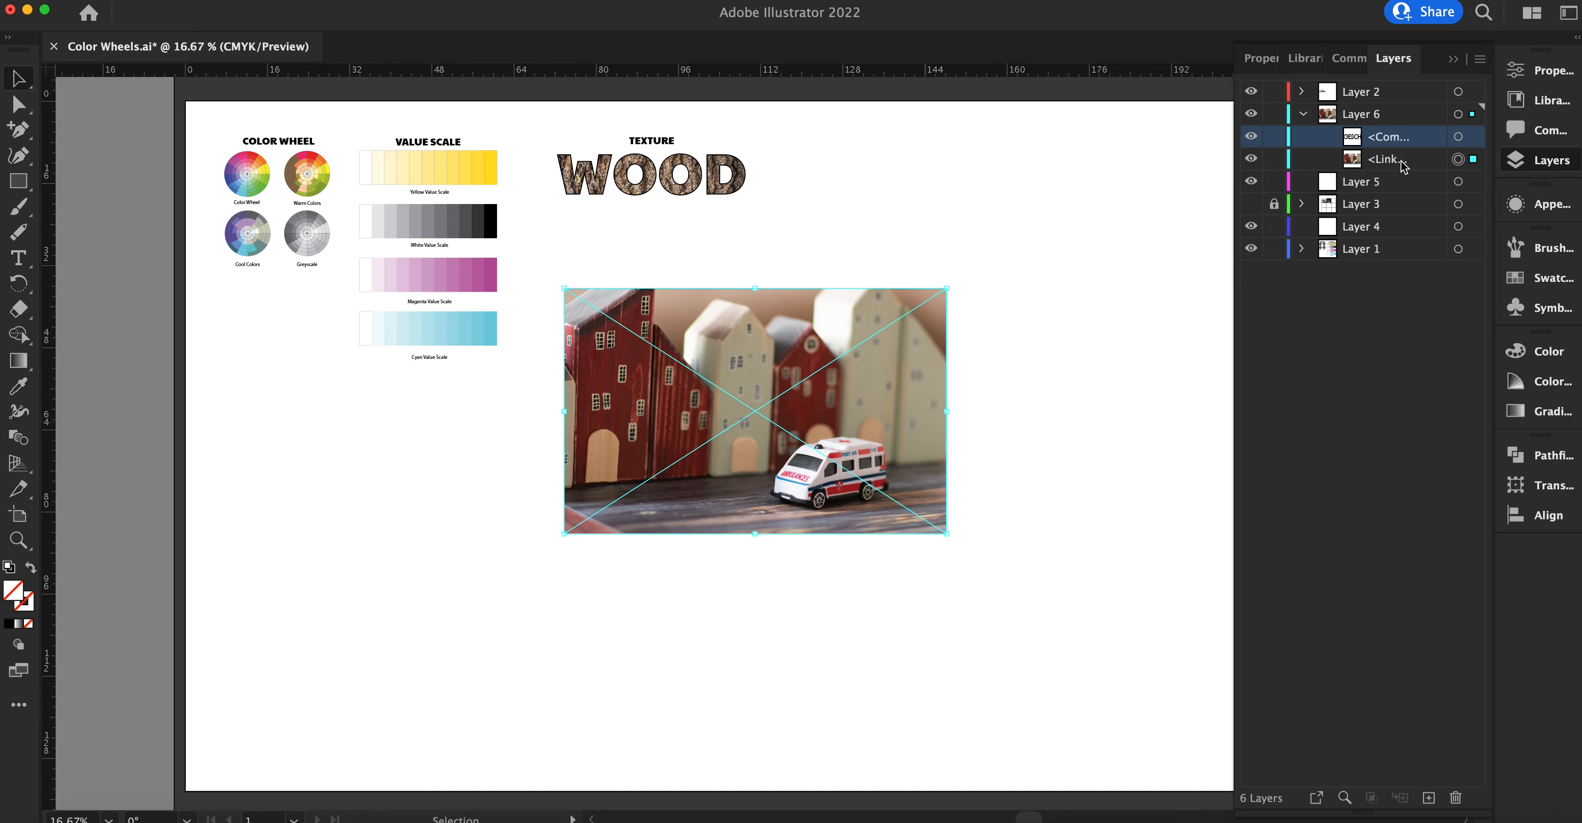
left_click(1457, 137)
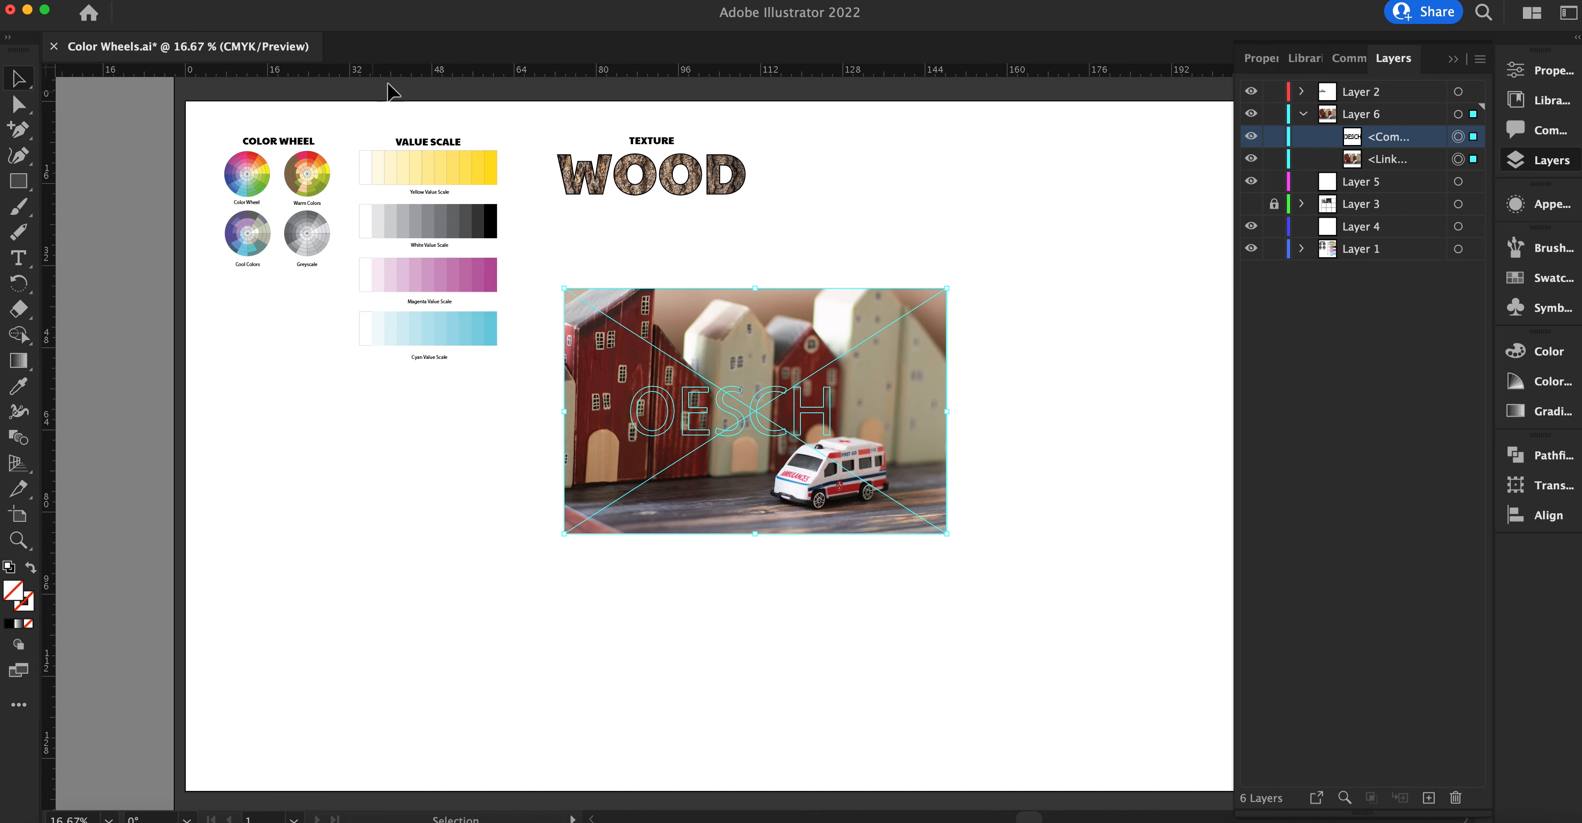
left_click(206, 2)
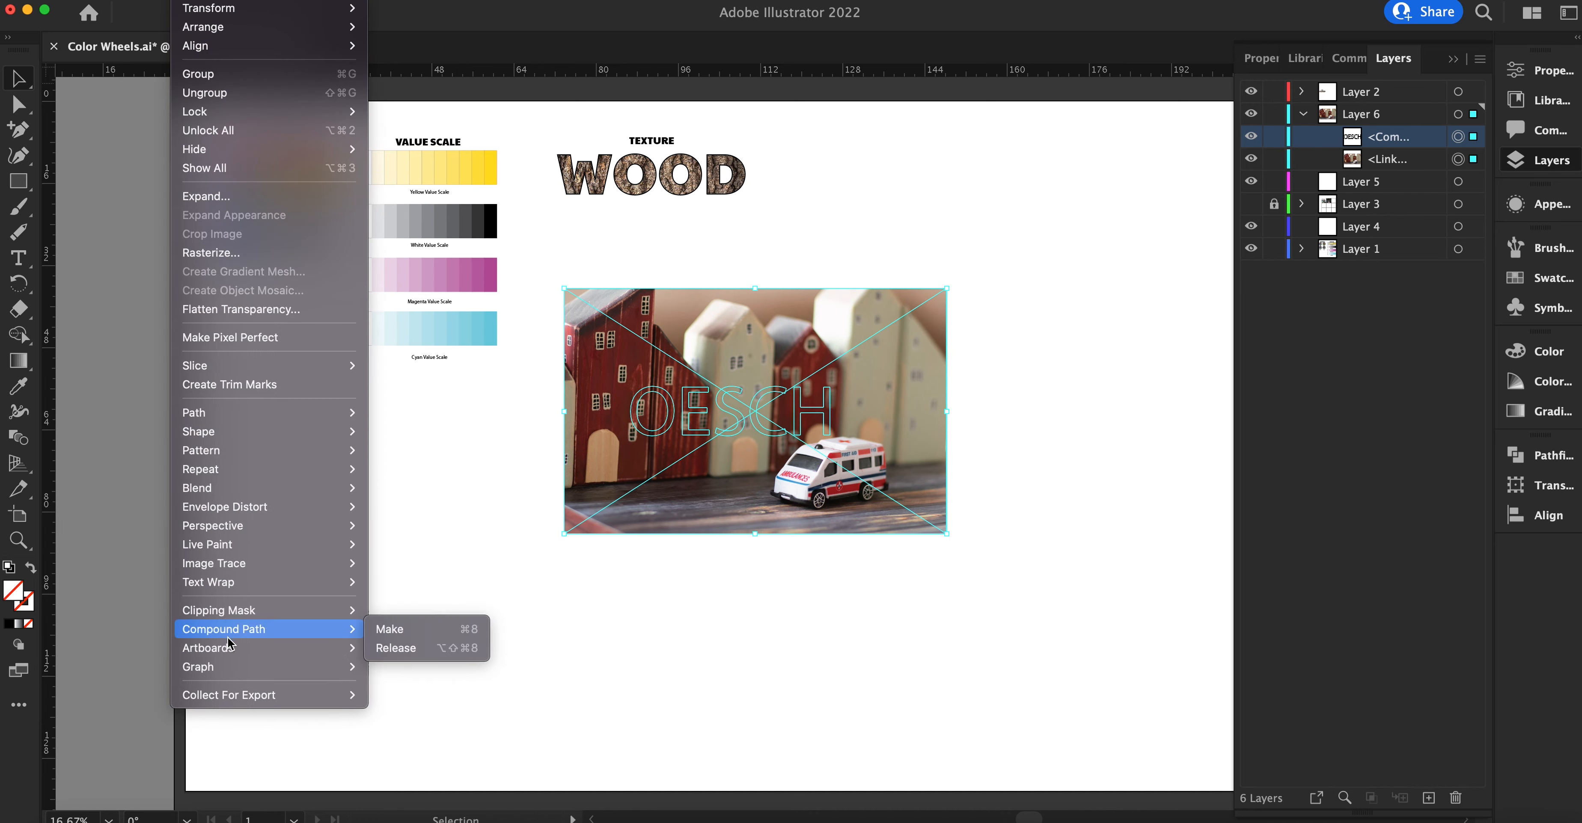
mouse_move(247, 612)
left_click(421, 609)
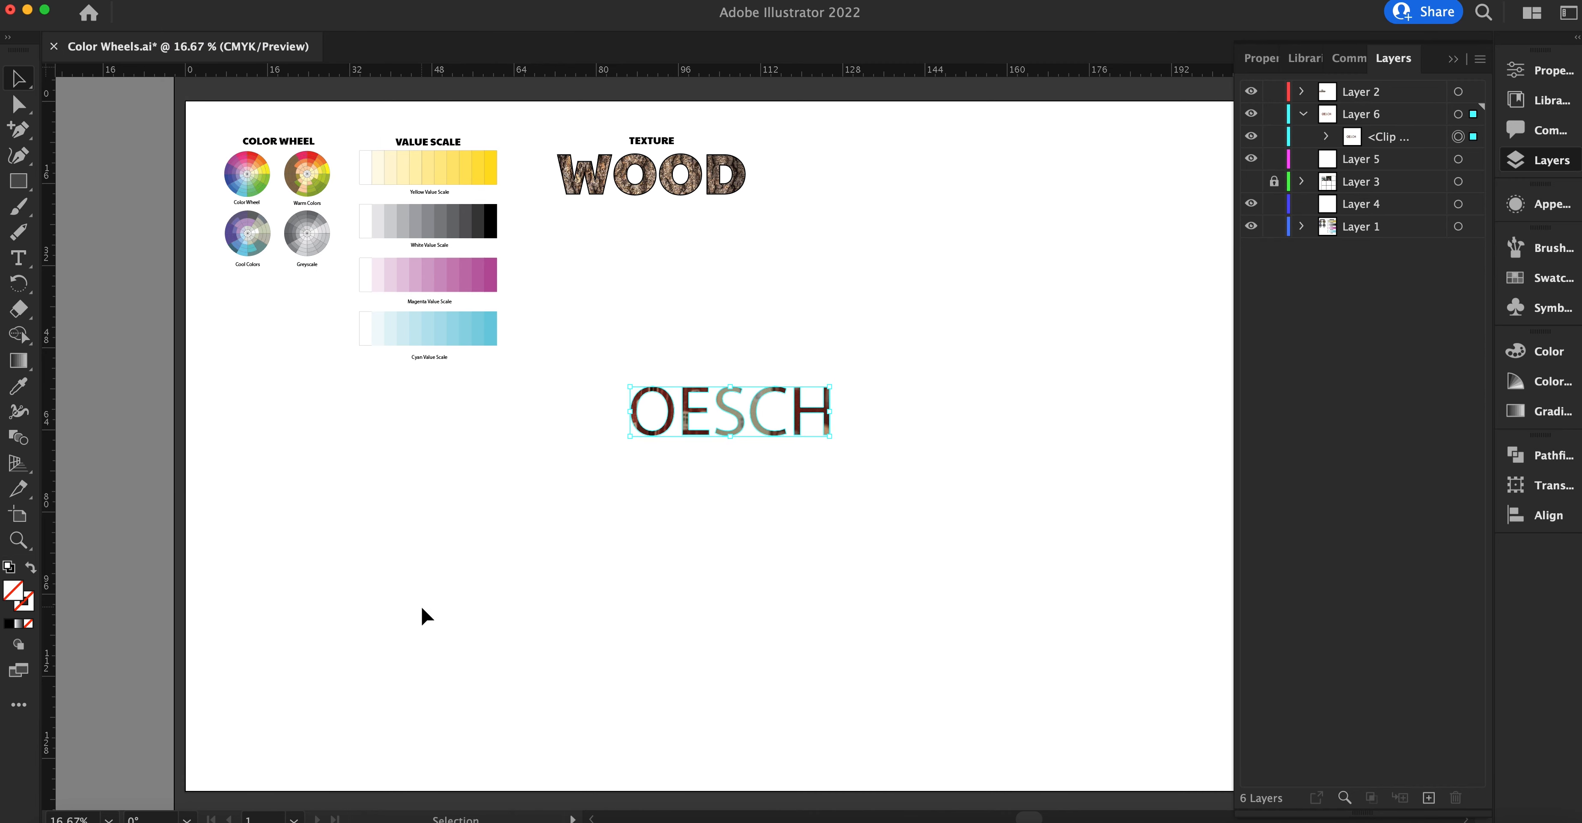
Step: Examine at close range how the photo fills the clipped capital letters
key("a")
key("super+equal")
key("super+equal")
key("super+equal")
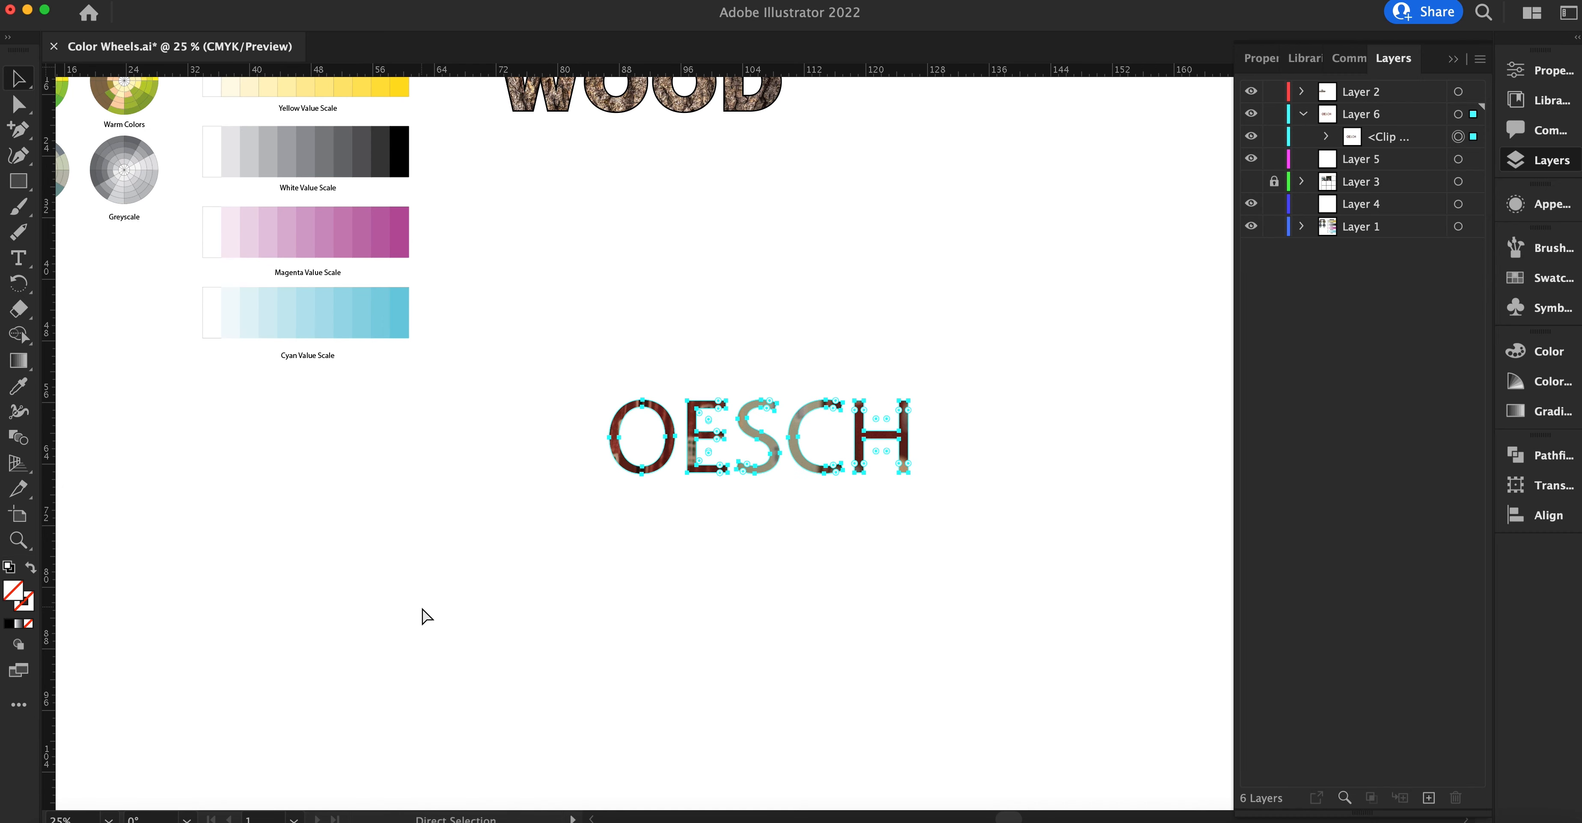
key("space")
left_click_drag(780, 689, 635, 634)
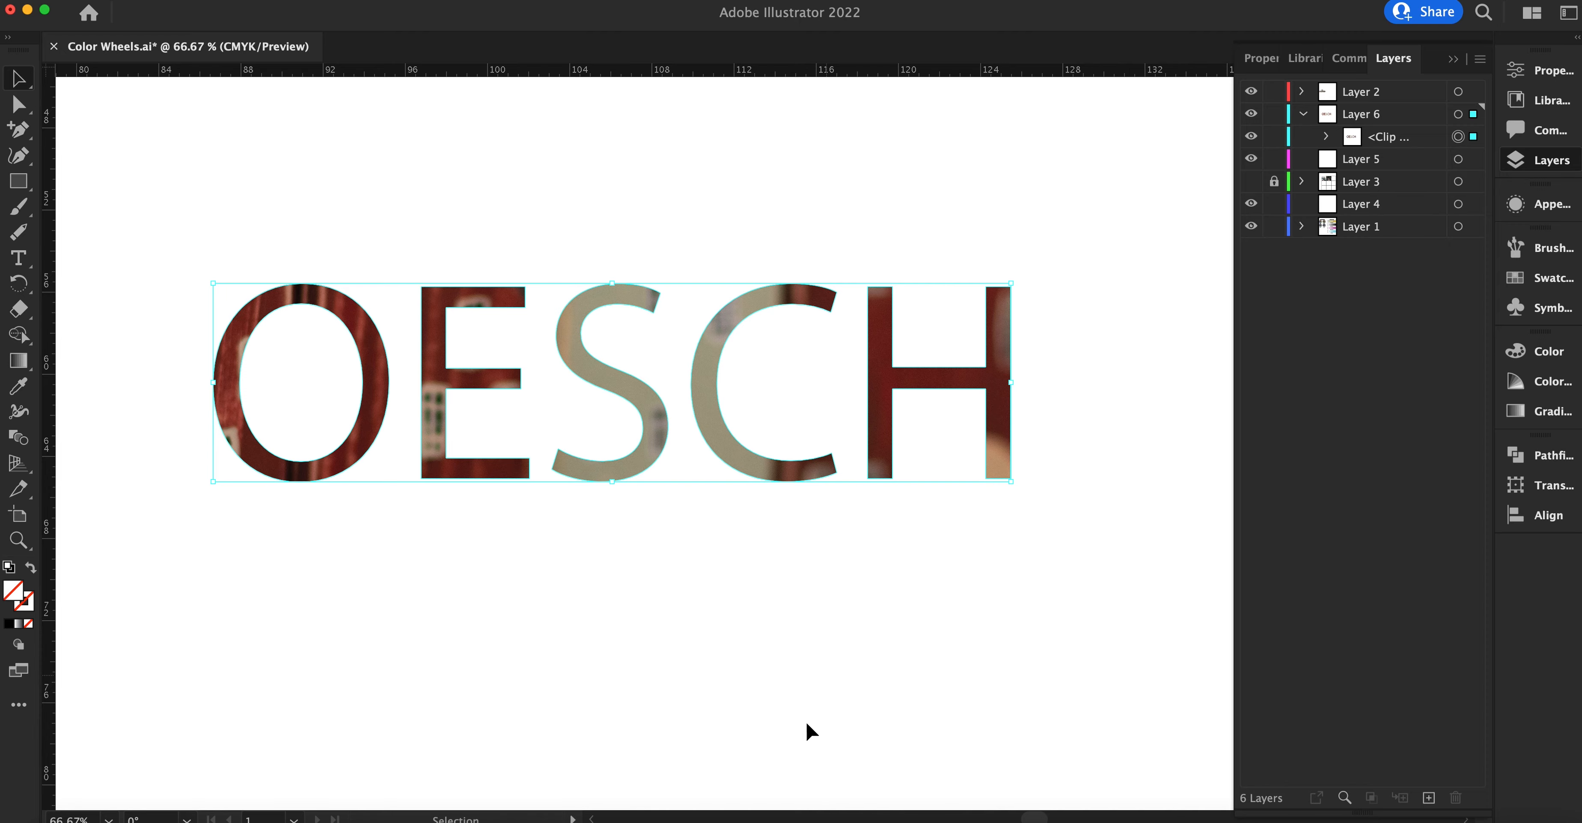
Step: Shift the bark image slightly to the left inside the WOOD lettering's clipping mask using Direct Selection, and deselect it
left_click_drag(801, 378, 802, 821)
left_click_drag(407, 531, 790, 607)
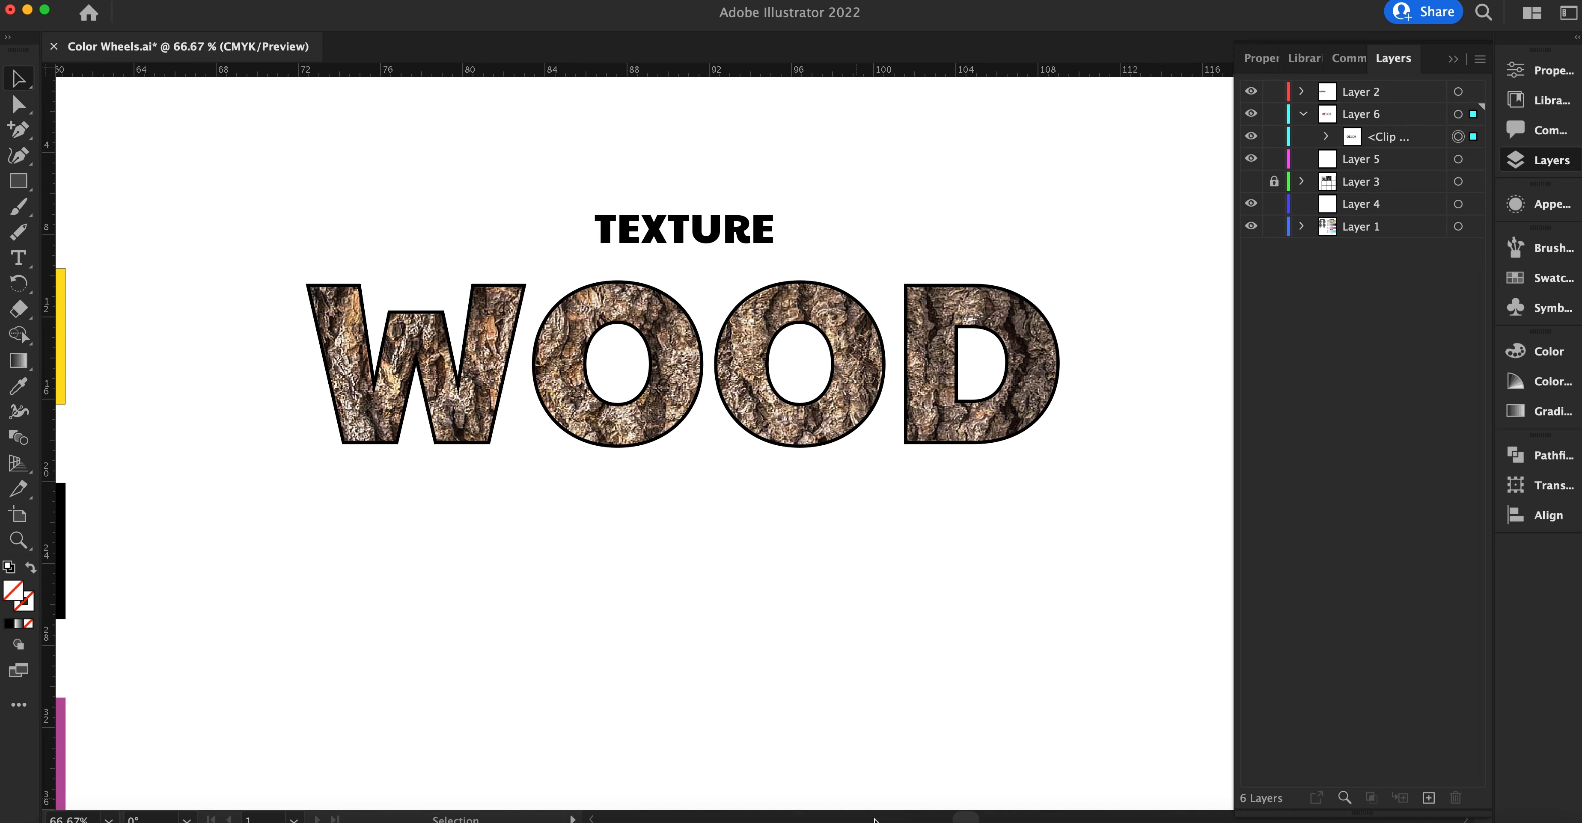
left_click(16, 107)
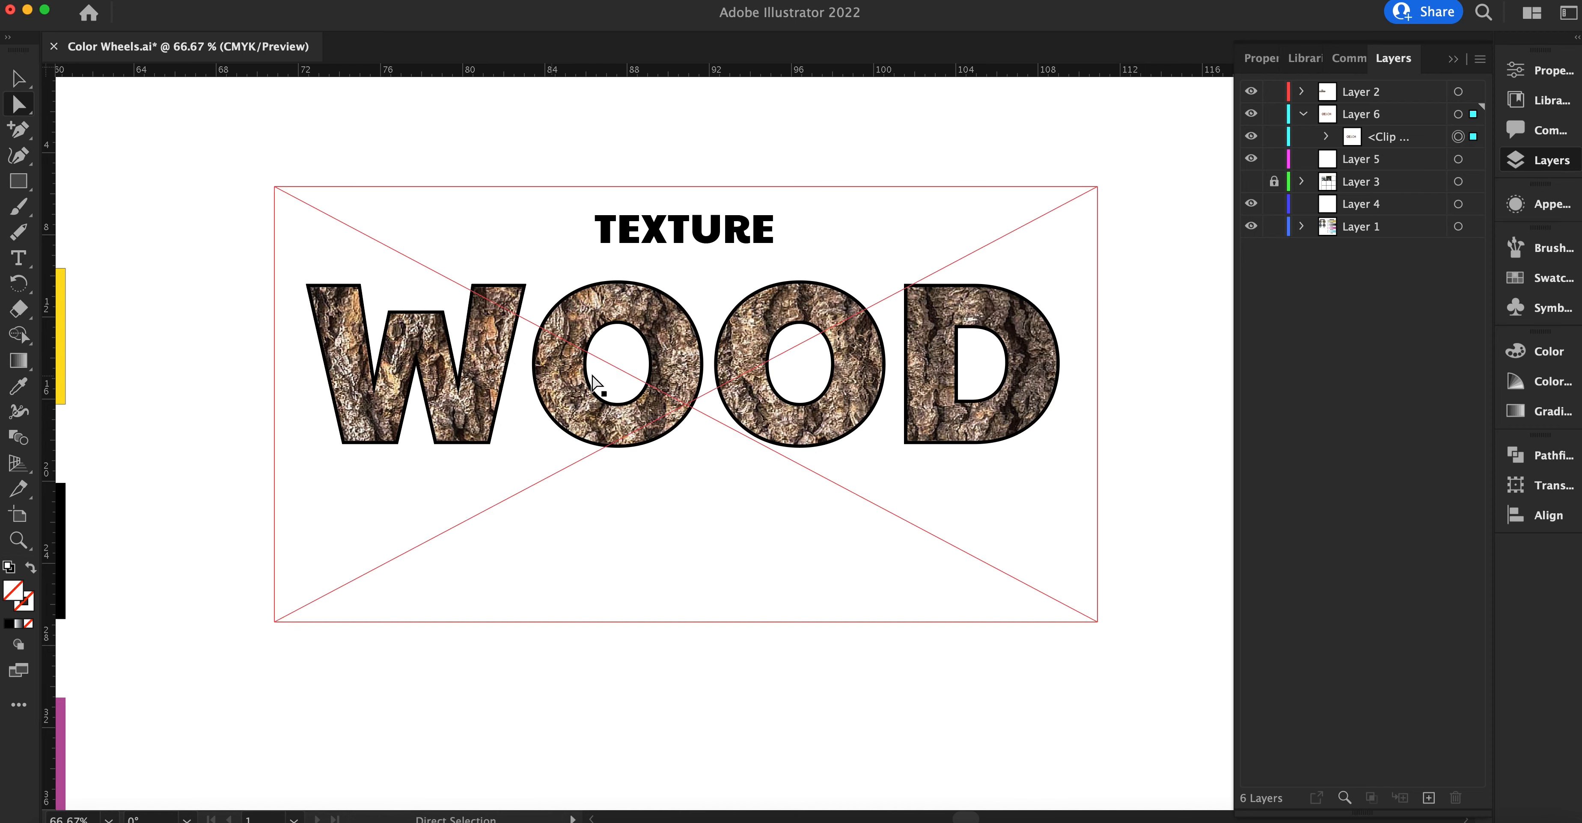
left_click_drag(572, 391, 571, 389)
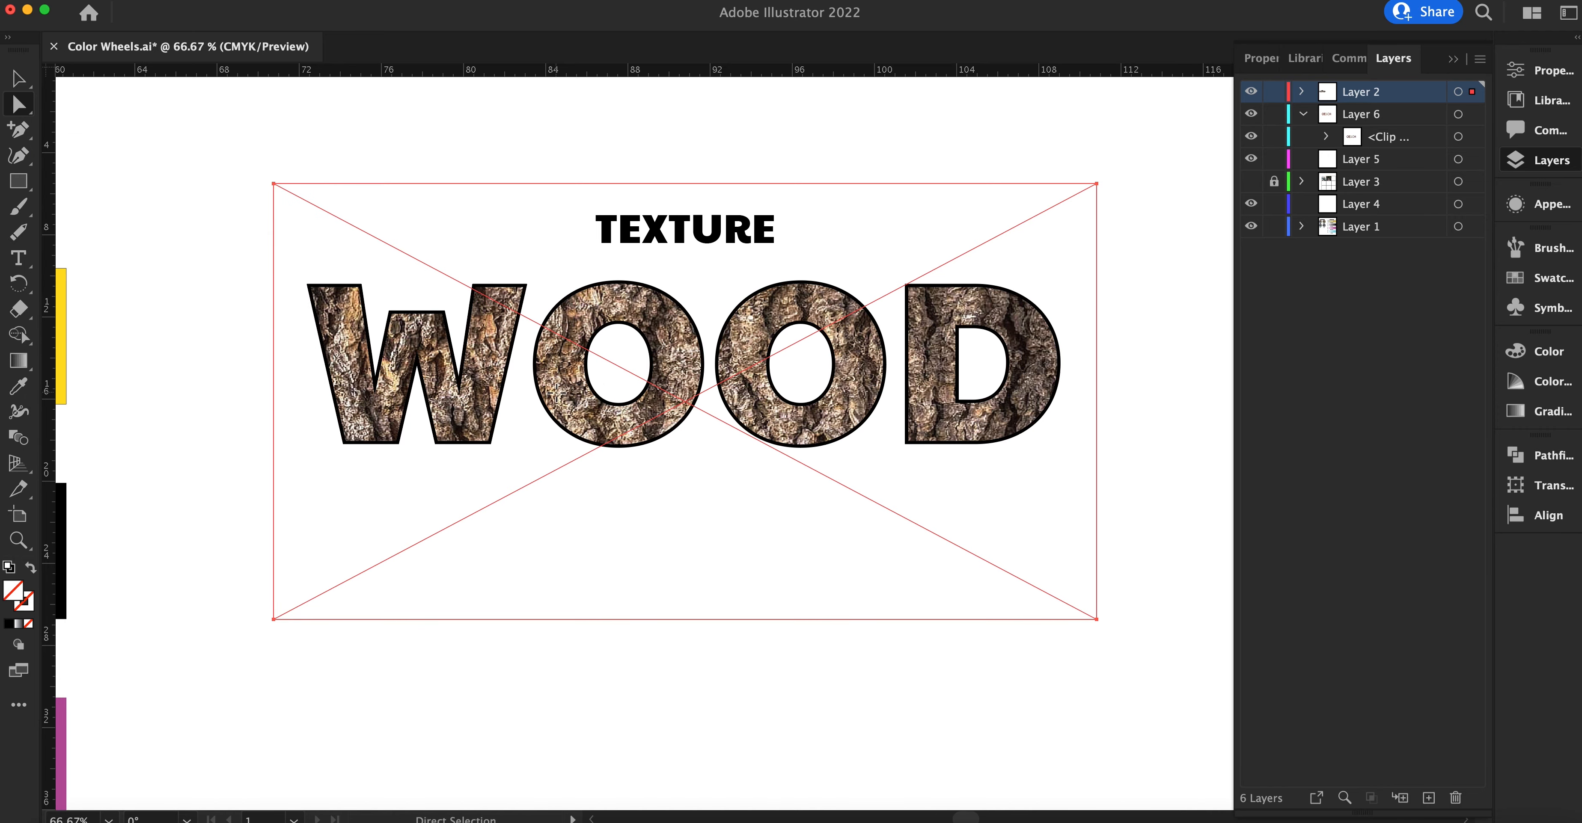
left_click_drag(560, 379, 545, 409)
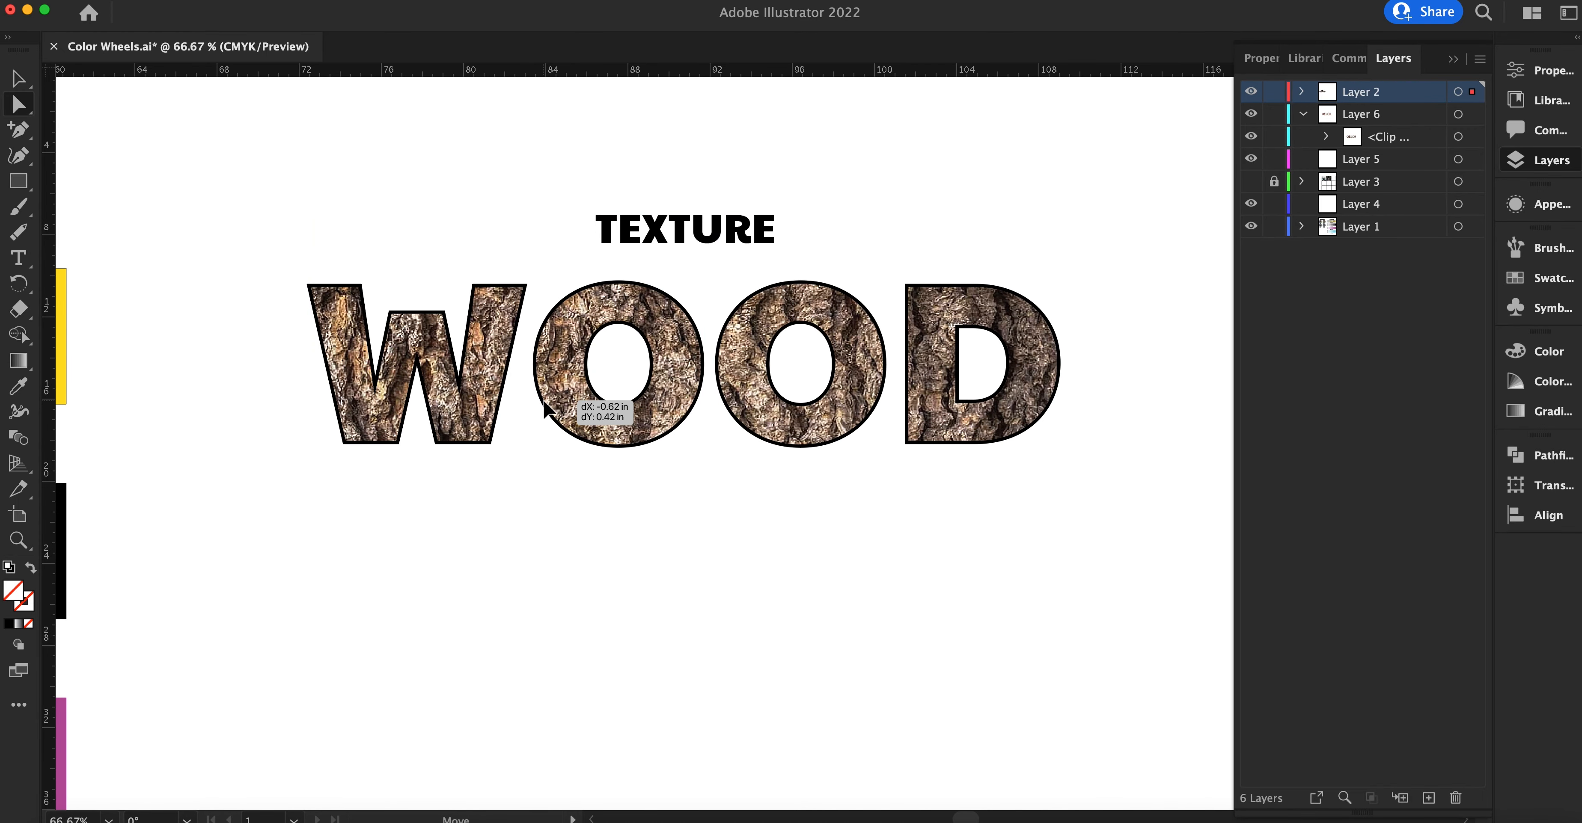
left_click_drag(545, 409, 551, 406)
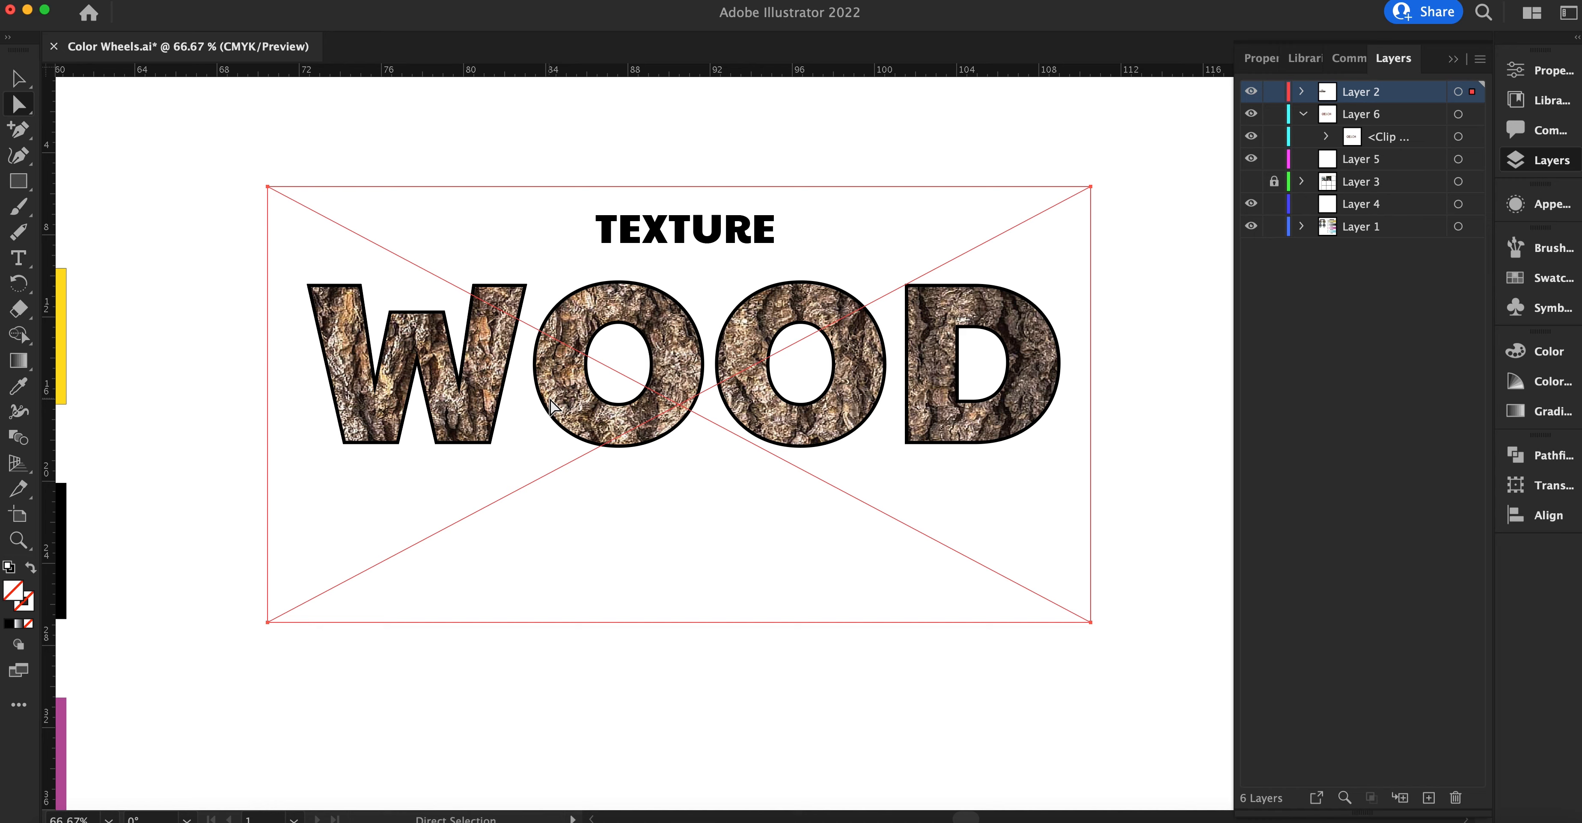
left_click(1124, 393)
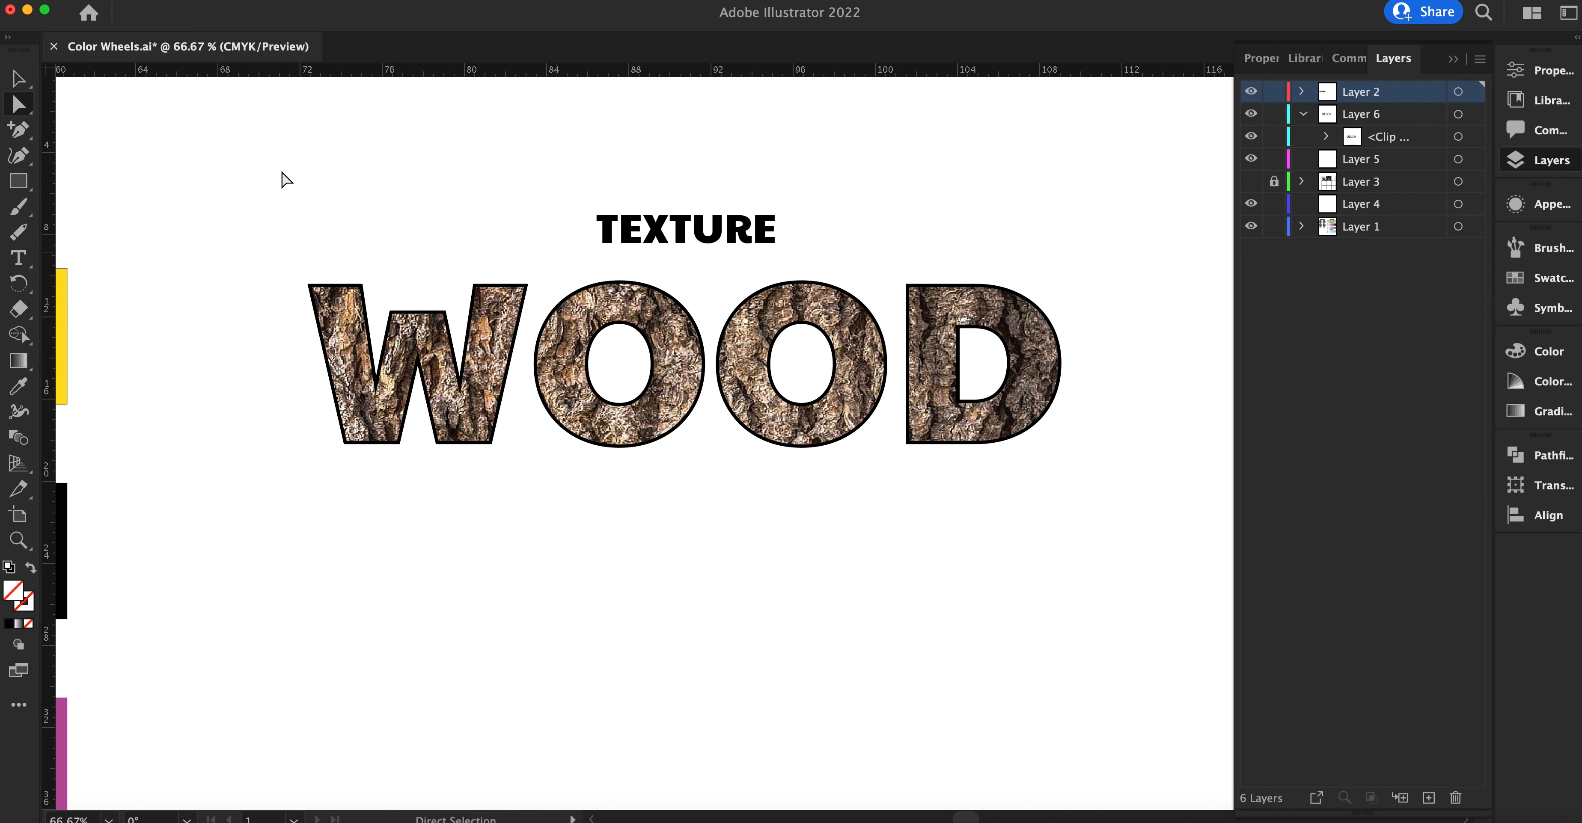
left_click(19, 80)
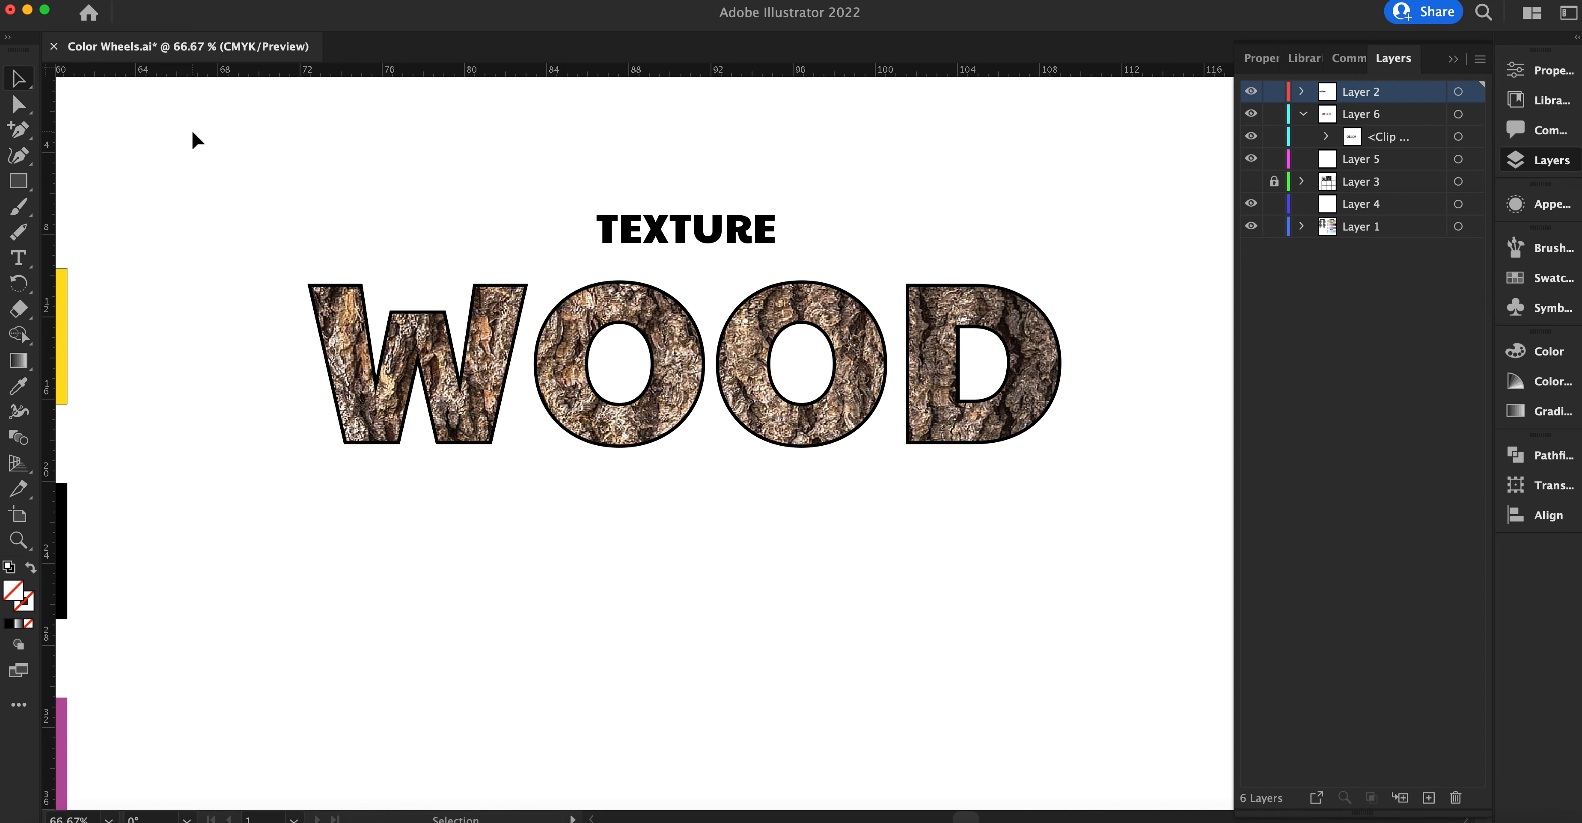